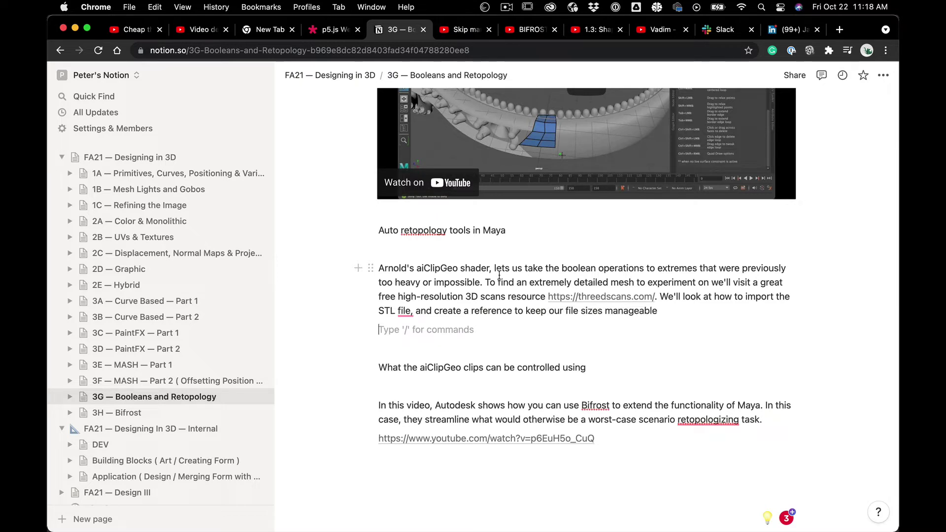
Place the caret at several points in the page's paragraph text
{"action": "left_click", "coordinate": [446, 271]}
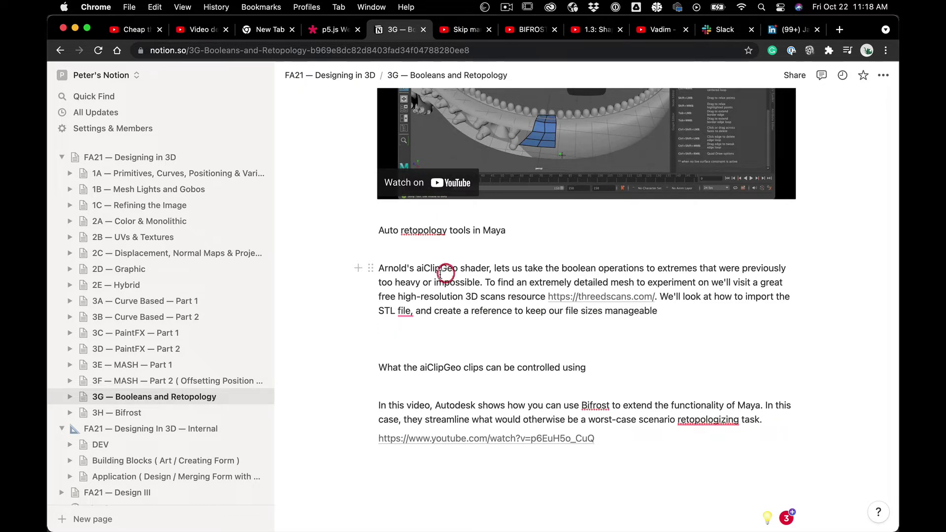
{"action": "left_click", "coordinate": [586, 268]}
{"action": "left_click", "coordinate": [634, 268]}
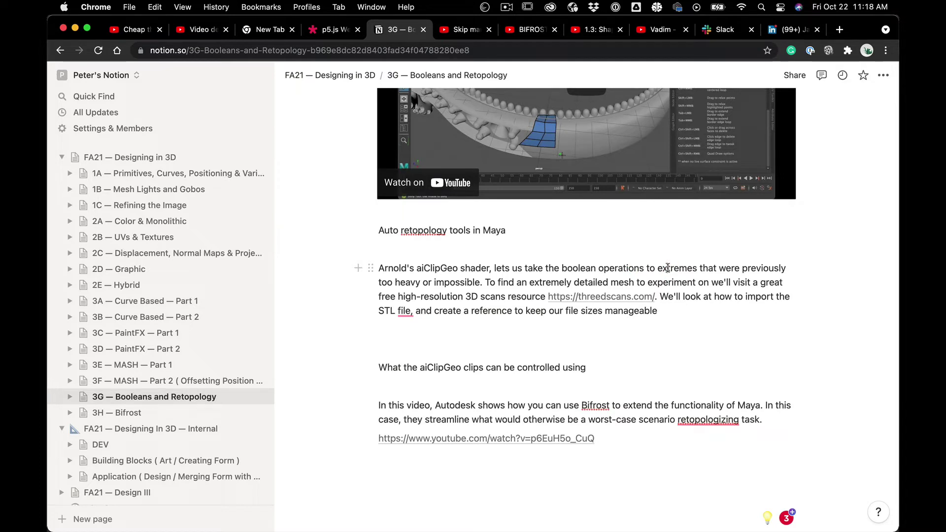
{"action": "left_click", "coordinate": [666, 269]}
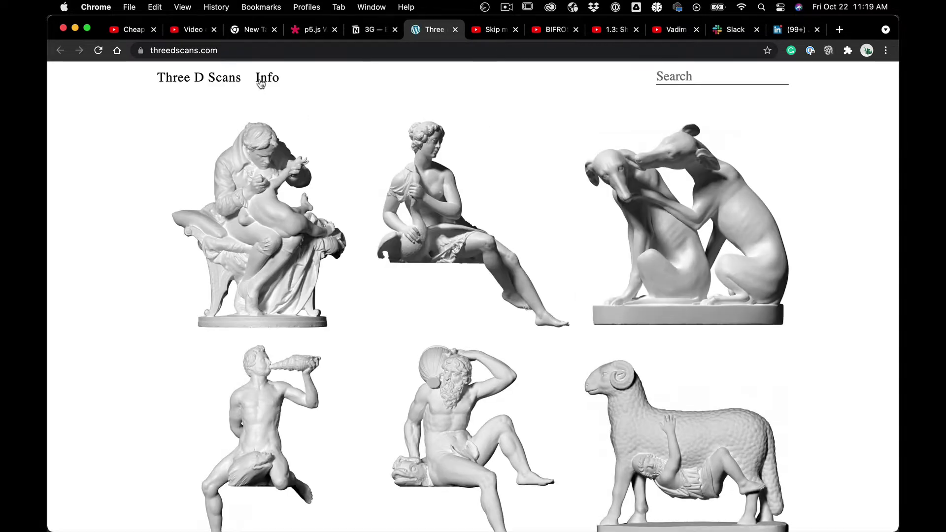
Visit the Info page, return to the Three D Scans gallery, and open the downloaded scan's options
{"action": "left_click", "coordinate": [264, 79]}
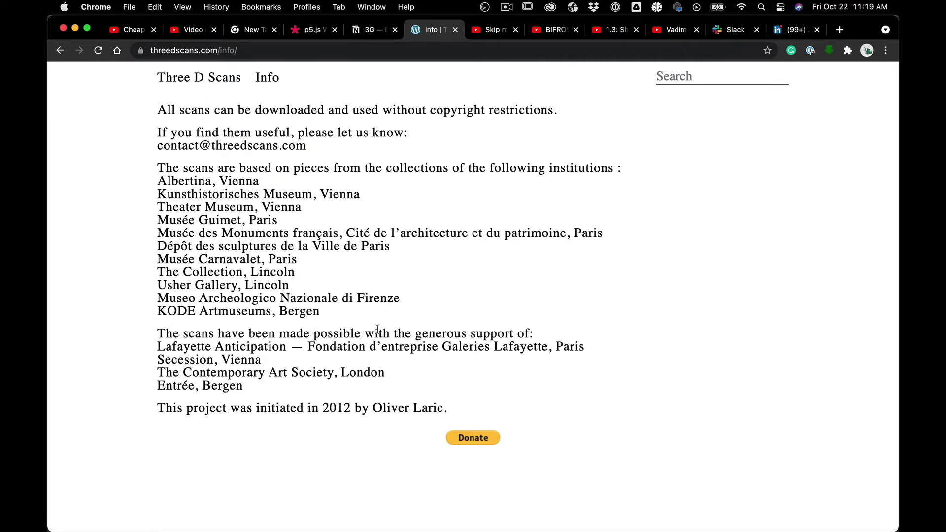
{"action": "scroll", "coordinate": [406, 341], "scroll_direction": "up", "scroll_amount": 1}
{"action": "left_click", "coordinate": [224, 80]}
{"action": "scroll", "coordinate": [463, 362], "scroll_direction": "down", "scroll_amount": 3}
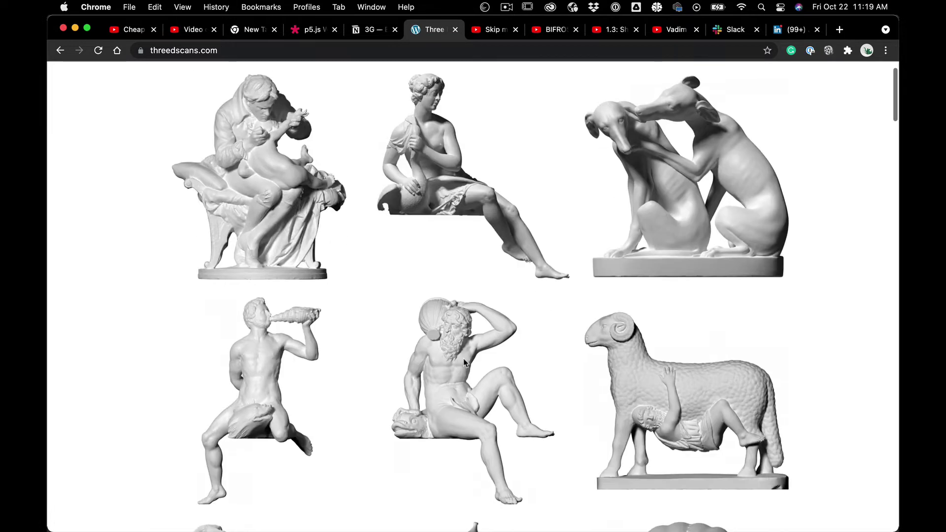
{"action": "scroll", "coordinate": [463, 359], "scroll_direction": "down", "scroll_amount": 15}
{"action": "scroll", "coordinate": [463, 362], "scroll_direction": "up", "scroll_amount": 2}
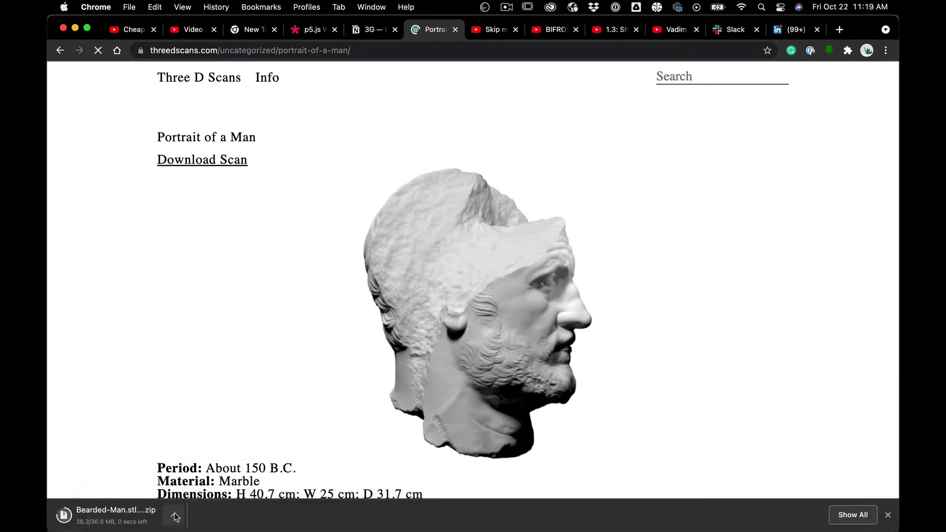
{"action": "left_click", "coordinate": [173, 516]}
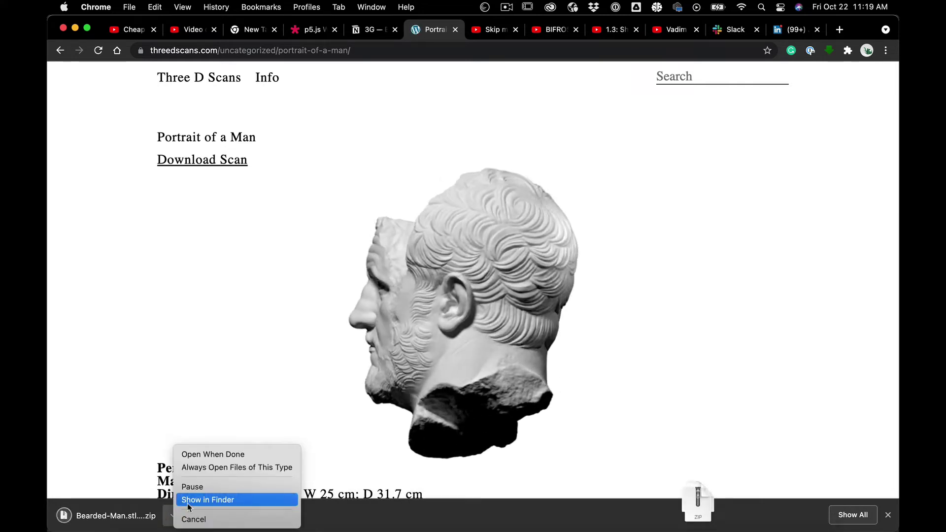
Reveal Bearded Man.stl in Downloads and rotate it in a Quick Look 3D preview, then close it
{"action": "left_click", "coordinate": [187, 502]}
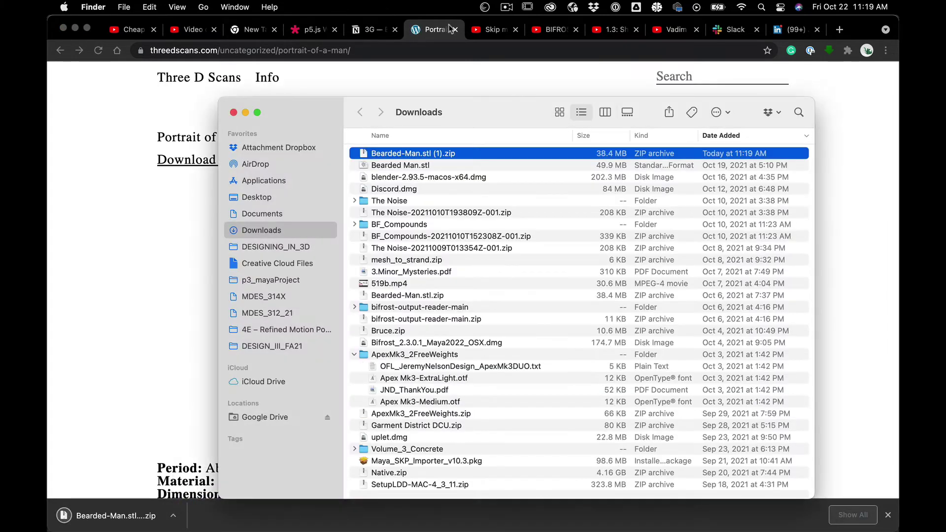
{"action": "left_click", "coordinate": [365, 167]}
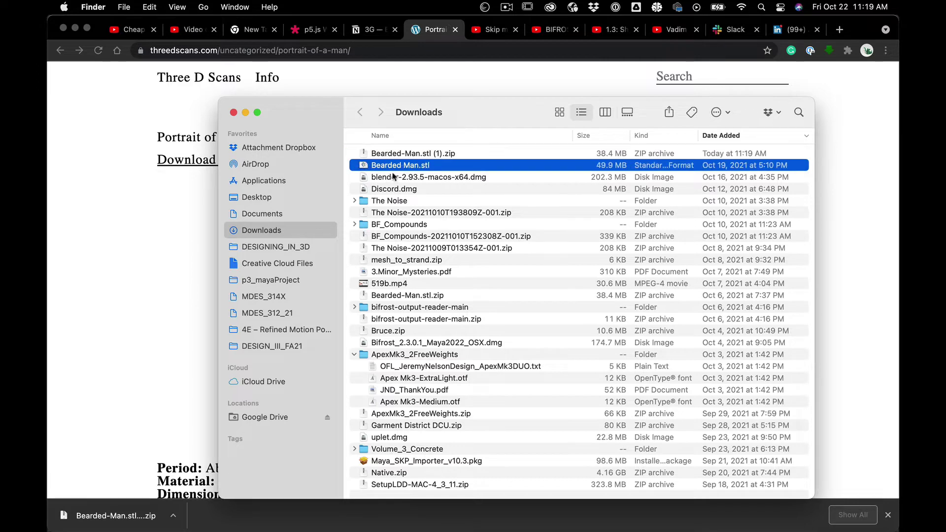
{"action": "key", "text": "space"}
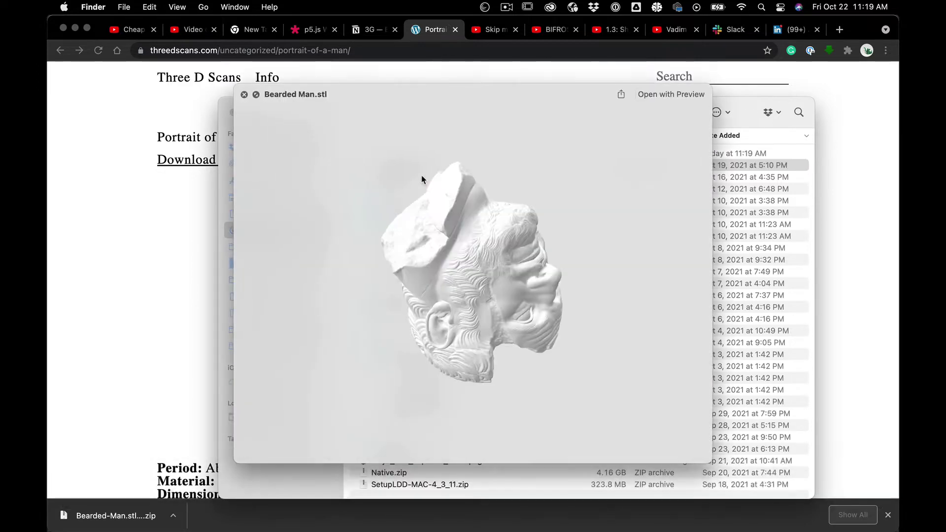
{"action": "left_click_drag", "start_coordinate": [486, 269], "coordinate": [428, 159]}
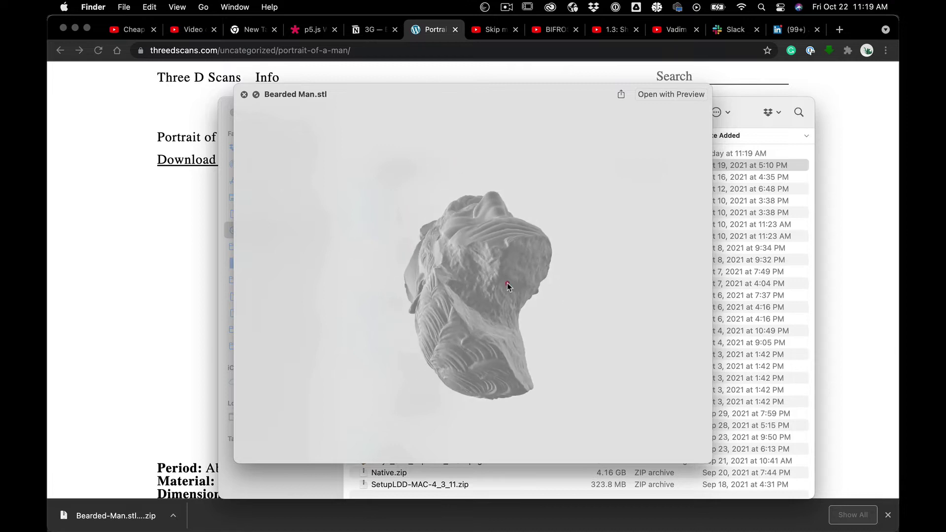
{"action": "left_click_drag", "start_coordinate": [502, 268], "coordinate": [293, 209]}
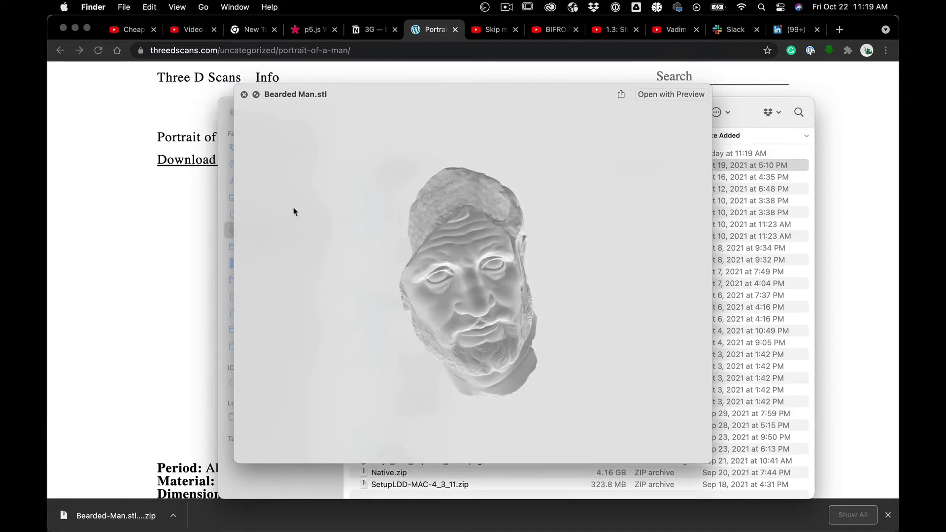
{"action": "left_click", "coordinate": [245, 94]}
{"action": "mouse_move", "coordinate": [451, 524]}
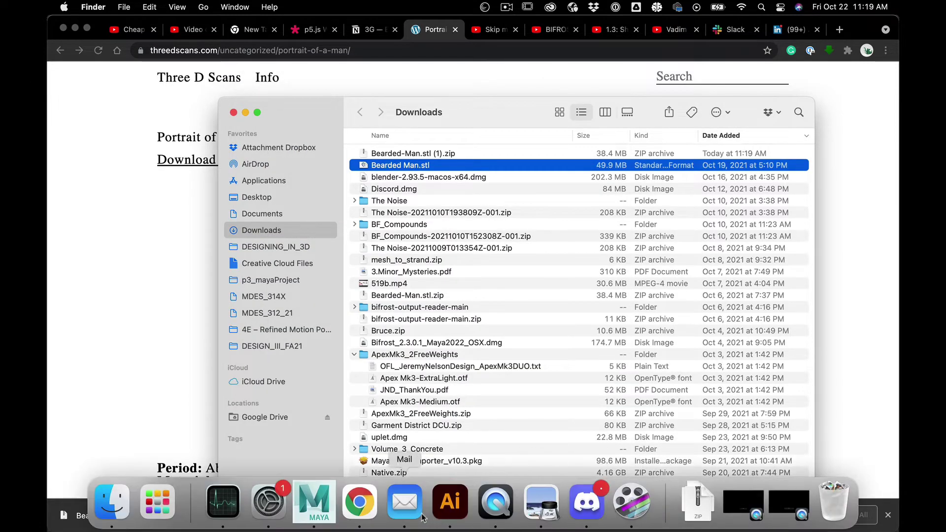
In Maya, start a new scene without saving the old one
{"action": "left_click", "coordinate": [314, 503]}
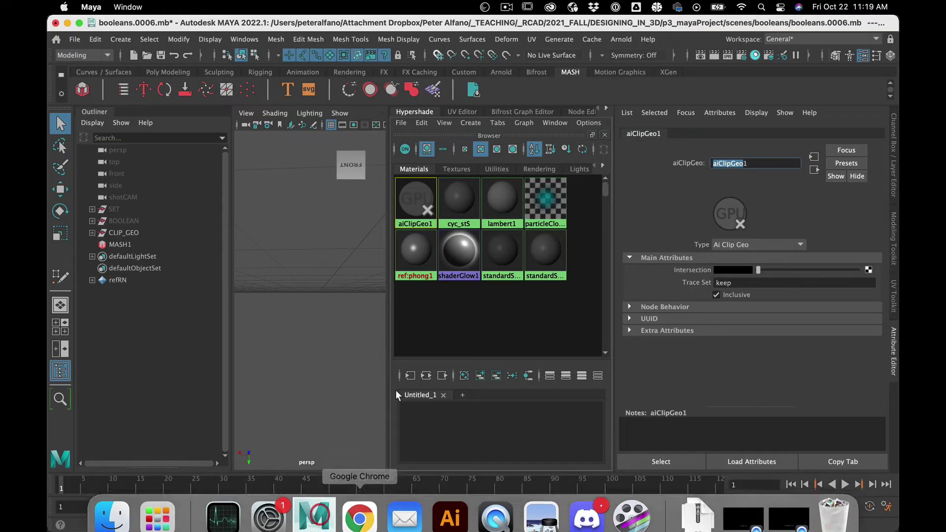
{"action": "left_click", "coordinate": [74, 39]}
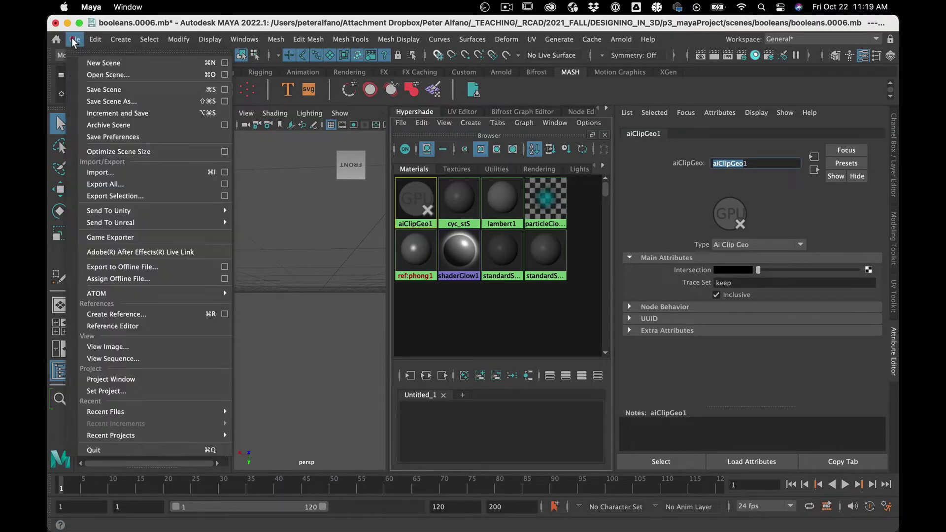
{"action": "left_click", "coordinate": [102, 63]}
{"action": "left_click", "coordinate": [462, 293]}
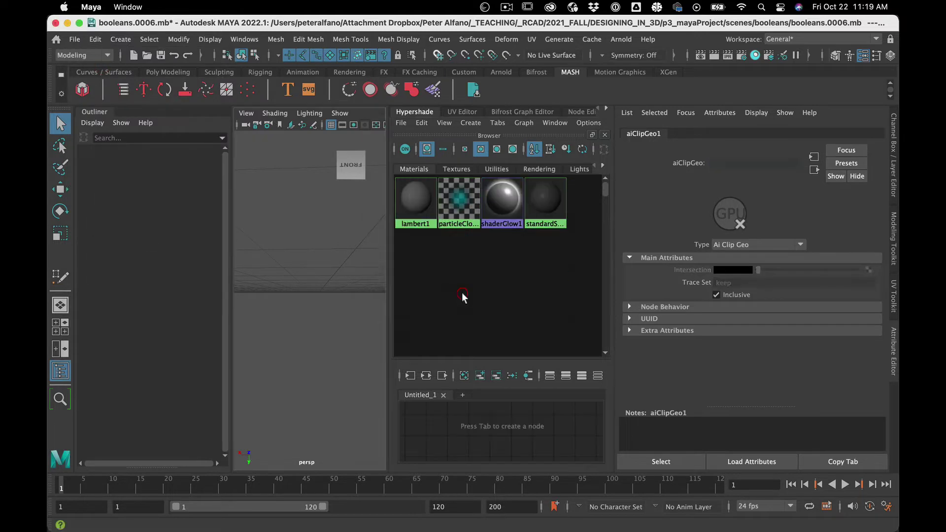
Try importing Bearded Man.stl from Downloads and dismiss the unrecognized file type error
{"action": "left_click", "coordinate": [81, 40]}
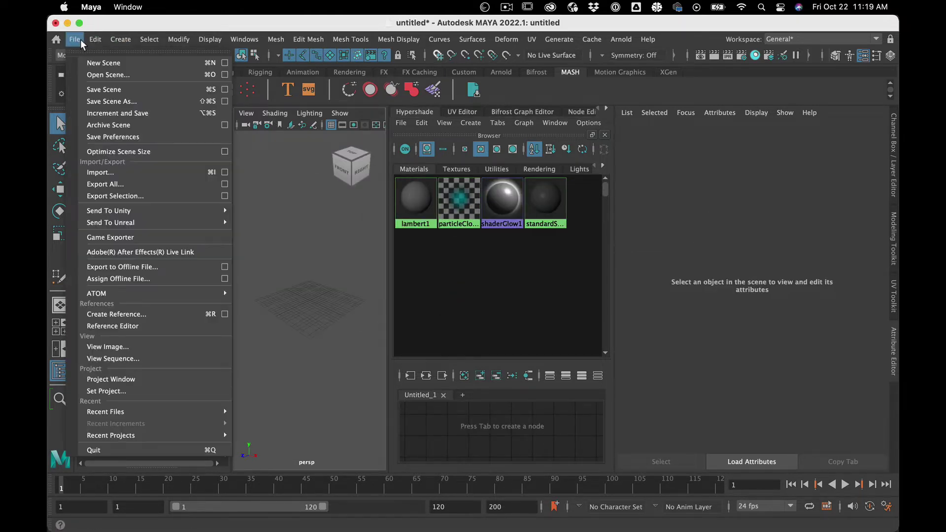
{"action": "left_click", "coordinate": [101, 173]}
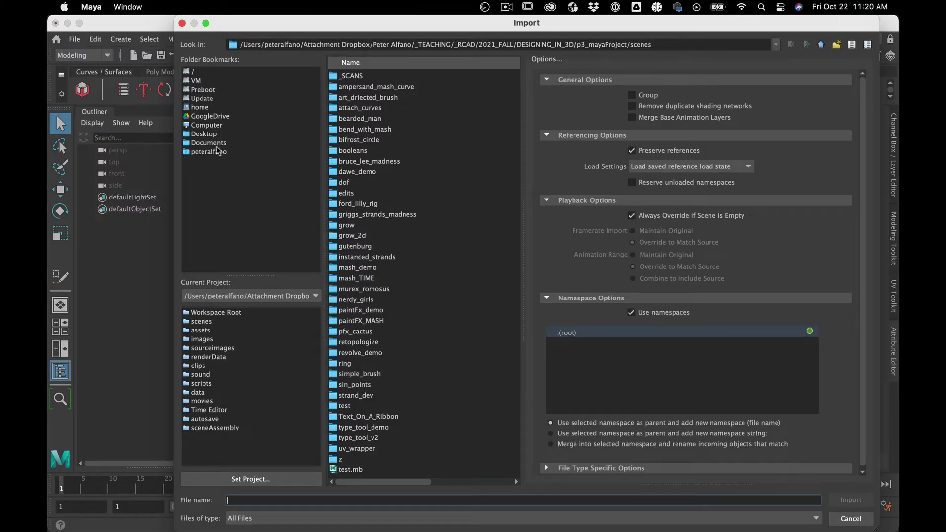
{"action": "left_click", "coordinate": [216, 150]}
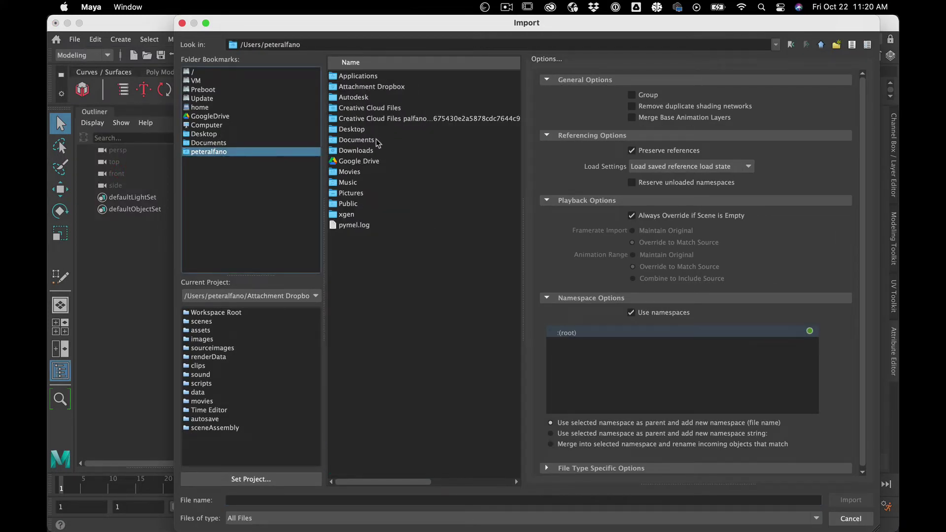
{"action": "left_click", "coordinate": [372, 152]}
{"action": "double_click", "coordinate": [372, 151]}
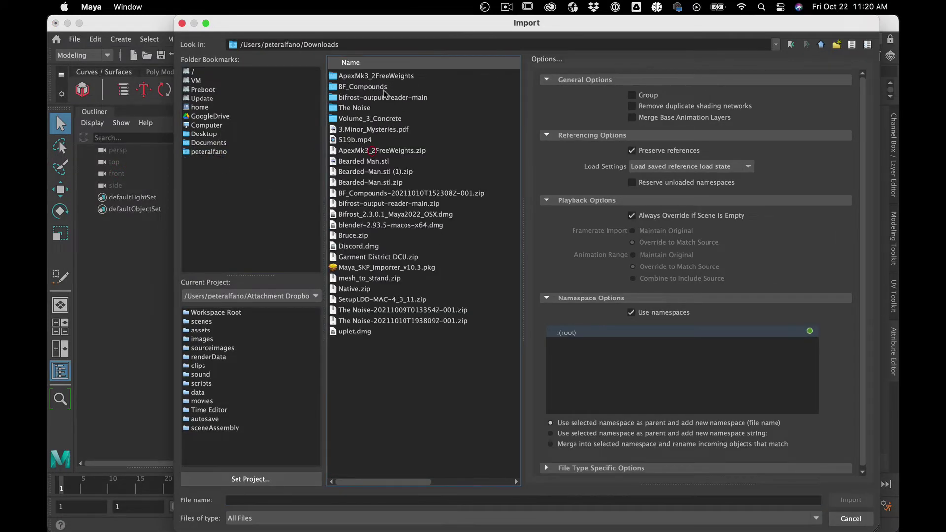
{"action": "left_click", "coordinate": [364, 184]}
{"action": "left_click", "coordinate": [373, 161]}
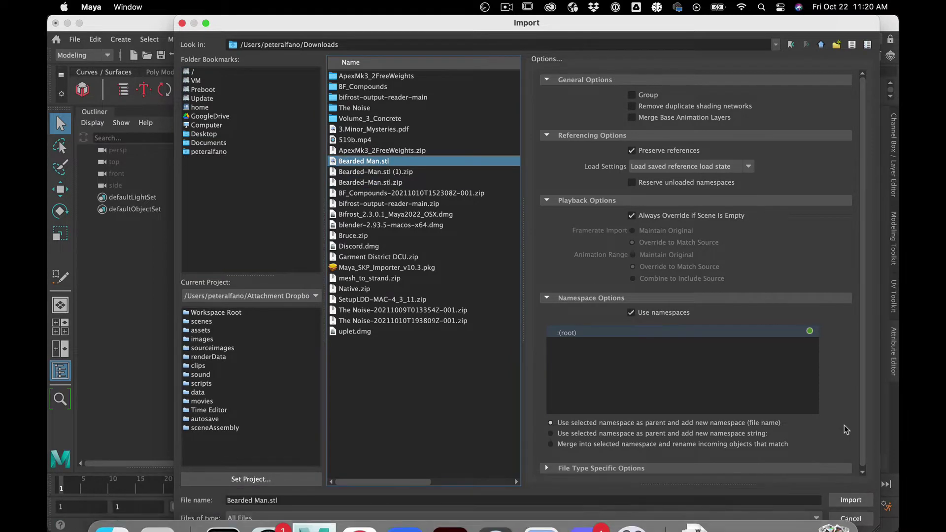
{"action": "scroll", "coordinate": [725, 432], "scroll_direction": "down", "scroll_amount": 1}
{"action": "left_click", "coordinate": [838, 499]}
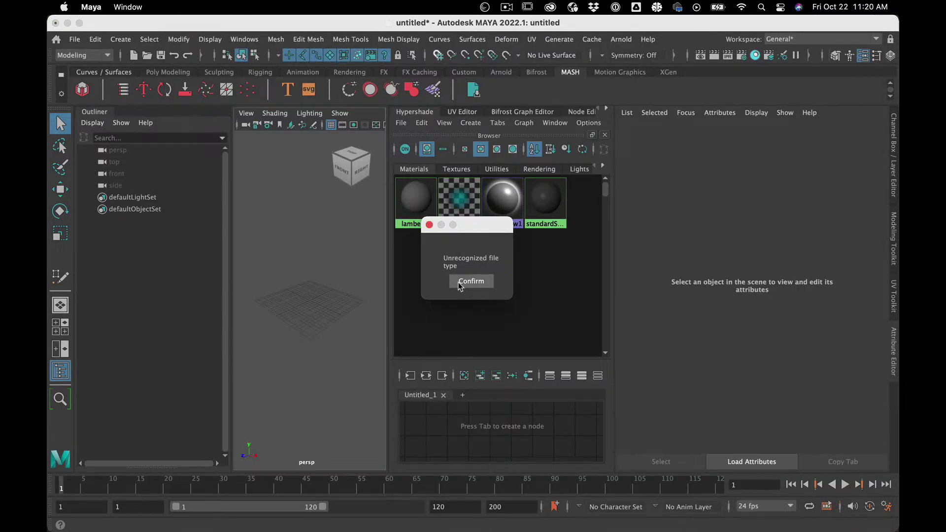
{"action": "left_click", "coordinate": [458, 282]}
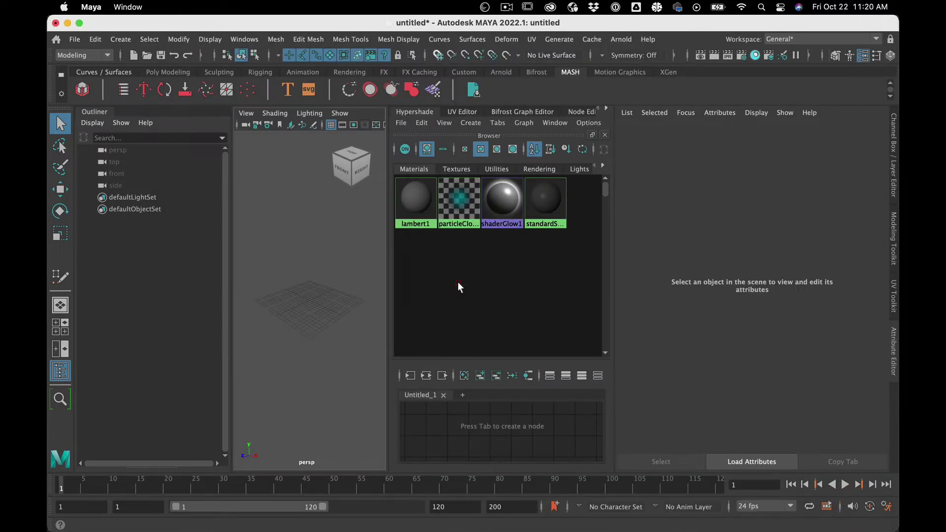
{"action": "left_click", "coordinate": [404, 107]}
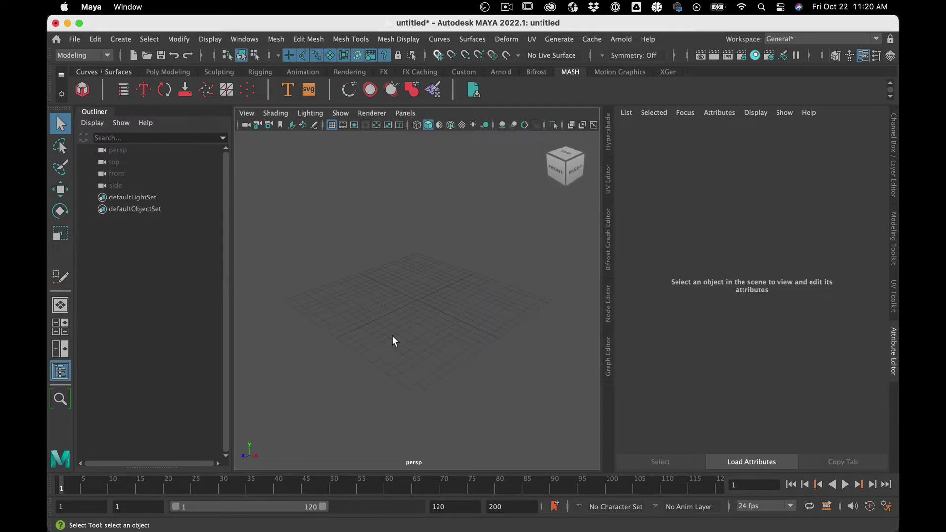
{"action": "left_click_drag", "start_coordinate": [392, 336], "coordinate": [405, 327], "text": "alt"}
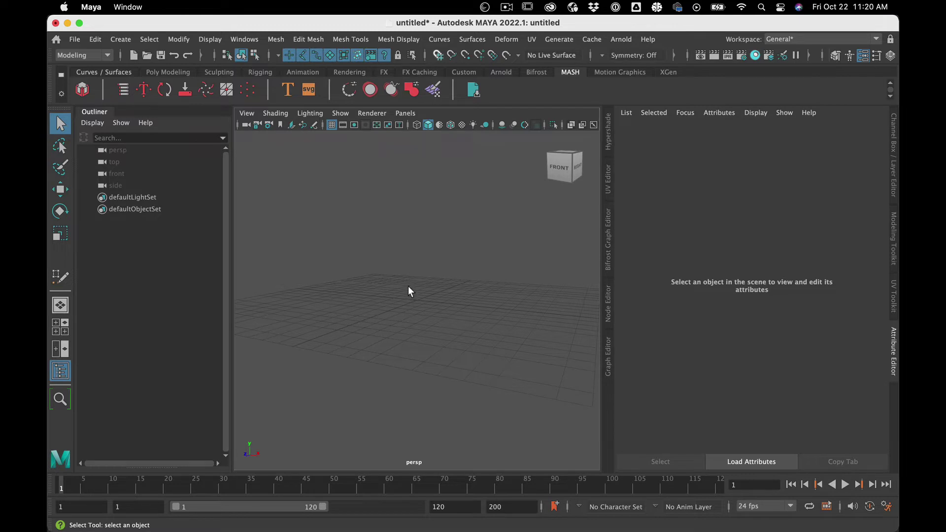
{"action": "left_click", "coordinate": [238, 37]}
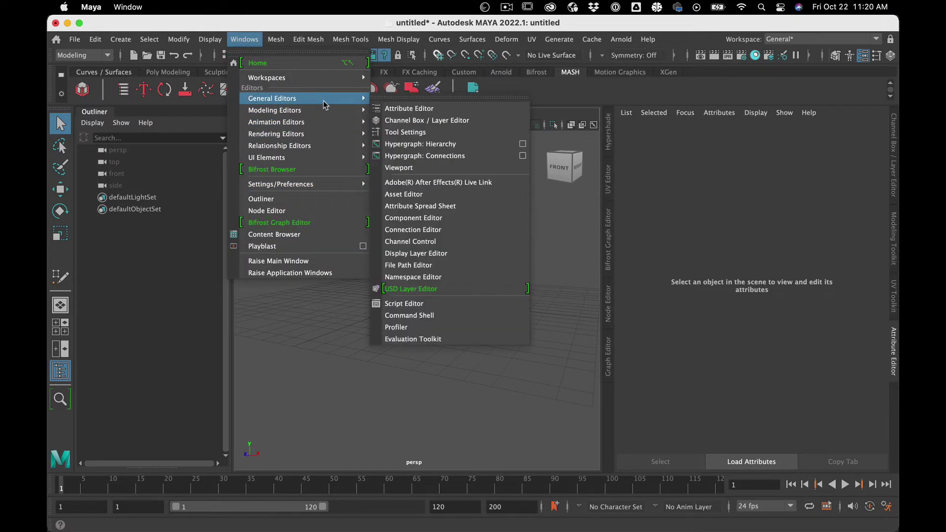
{"action": "mouse_move", "coordinate": [321, 185]}
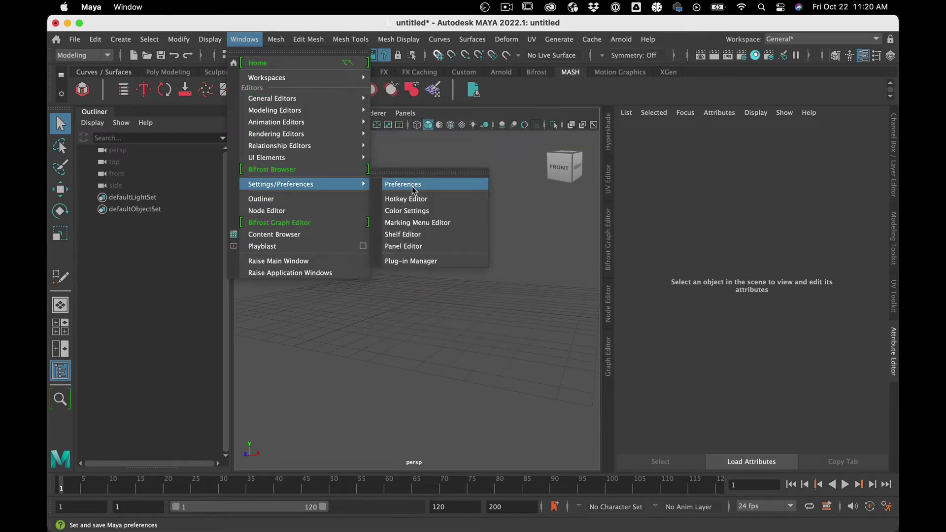
{"action": "left_click", "coordinate": [405, 184]}
{"action": "left_click", "coordinate": [327, 87]}
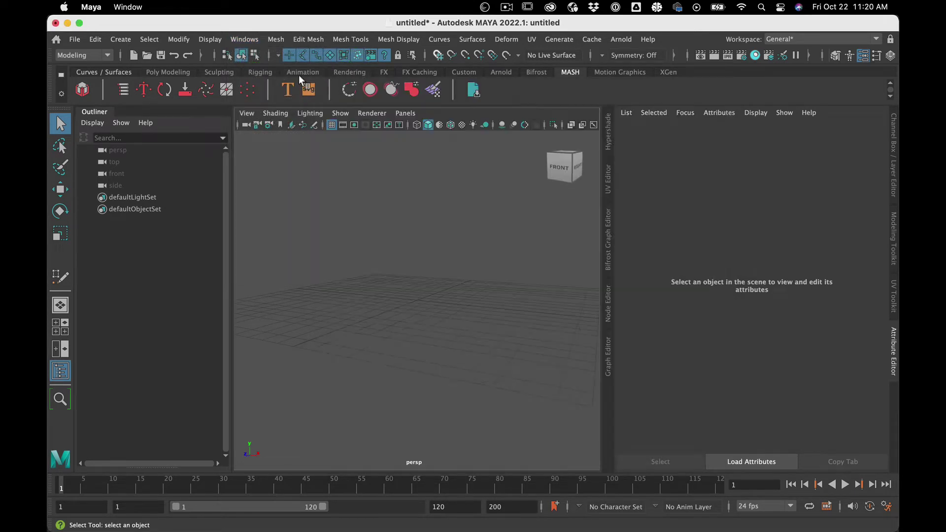
{"action": "left_click", "coordinate": [230, 40]}
{"action": "mouse_move", "coordinate": [288, 99]}
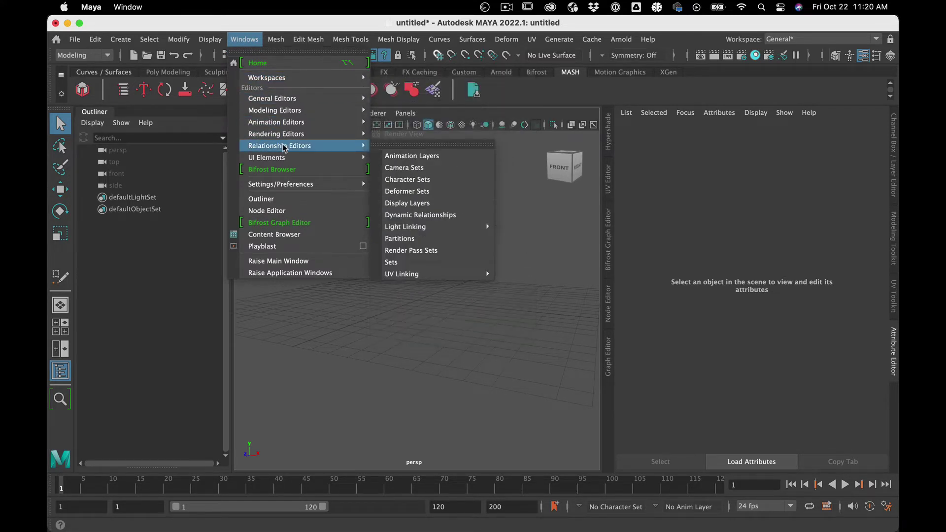
{"action": "mouse_move", "coordinate": [284, 162]}
{"action": "mouse_move", "coordinate": [297, 141]}
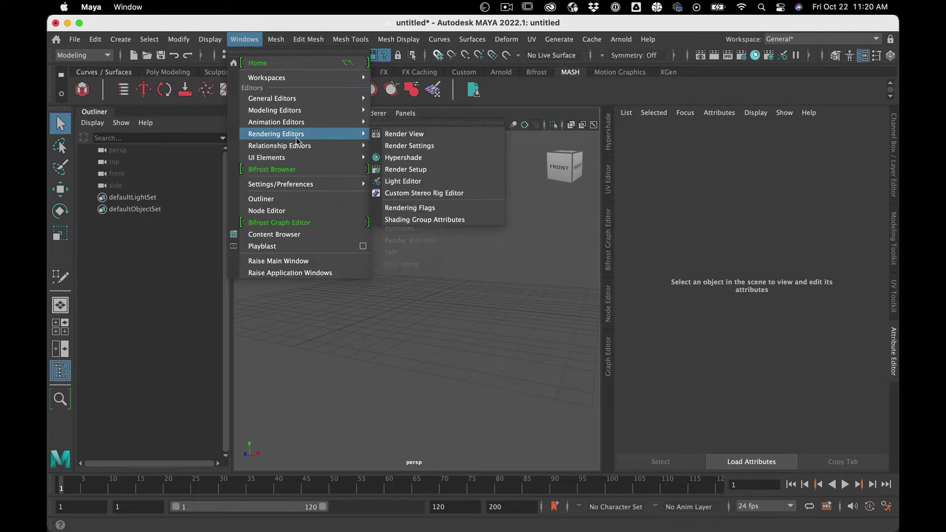
{"action": "mouse_move", "coordinate": [312, 115]}
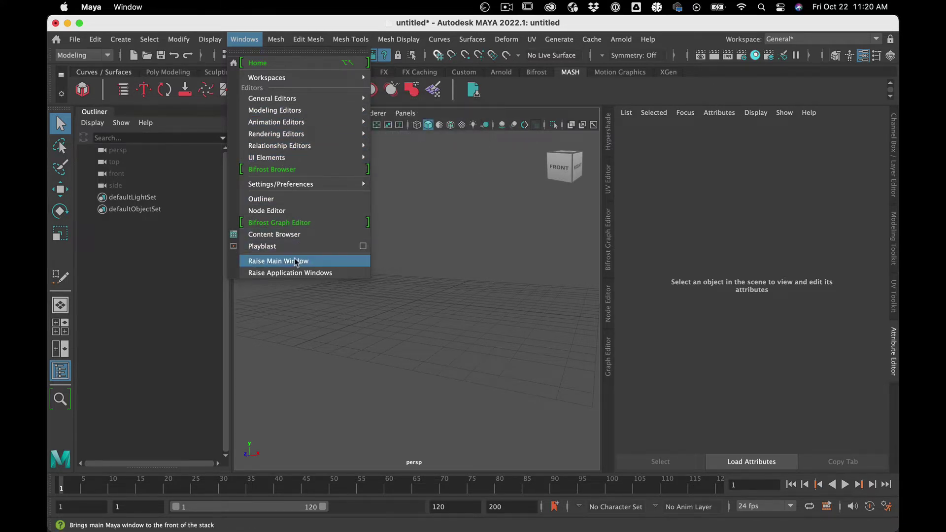
{"action": "mouse_move", "coordinate": [345, 184]}
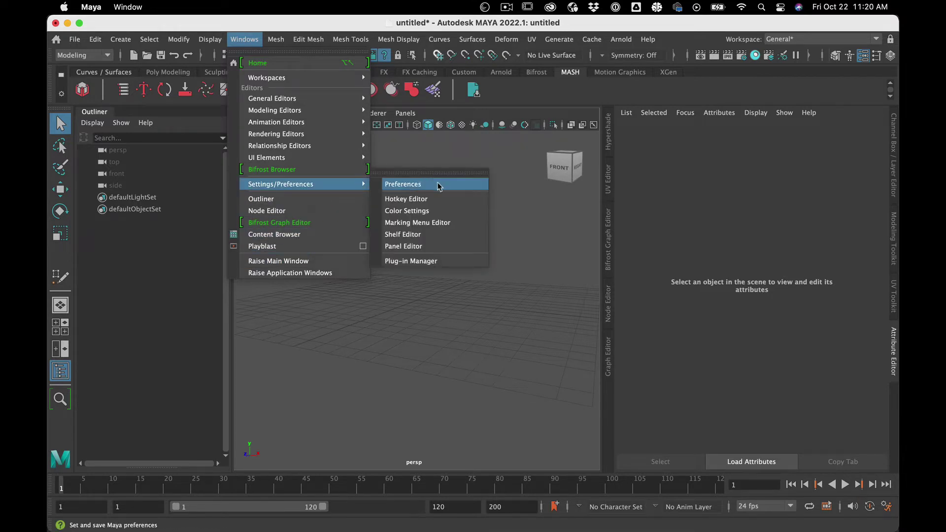
Open the Plug-in Manager, enlarge it over the viewport, and browse the plug-in list
{"action": "left_click", "coordinate": [420, 261]}
{"action": "left_click_drag", "start_coordinate": [525, 230], "coordinate": [378, 119]}
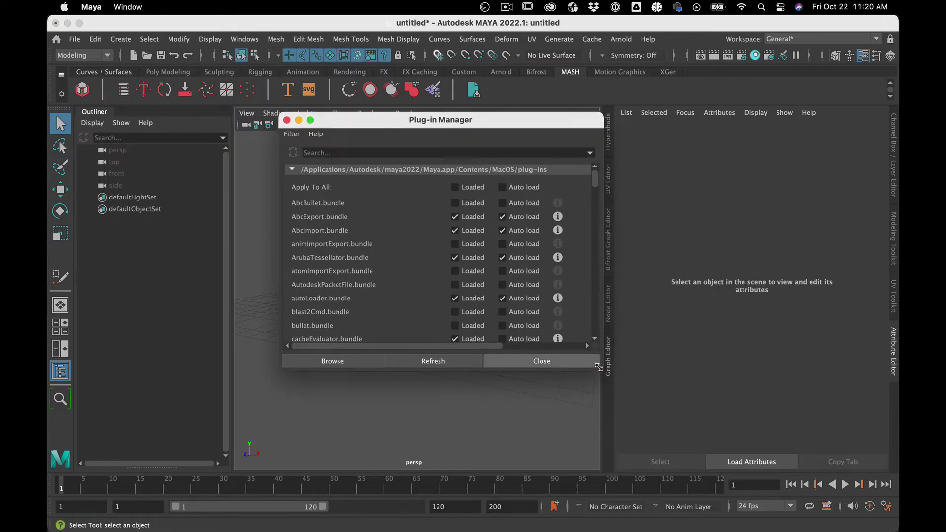
{"action": "left_click_drag", "start_coordinate": [602, 369], "coordinate": [662, 530]}
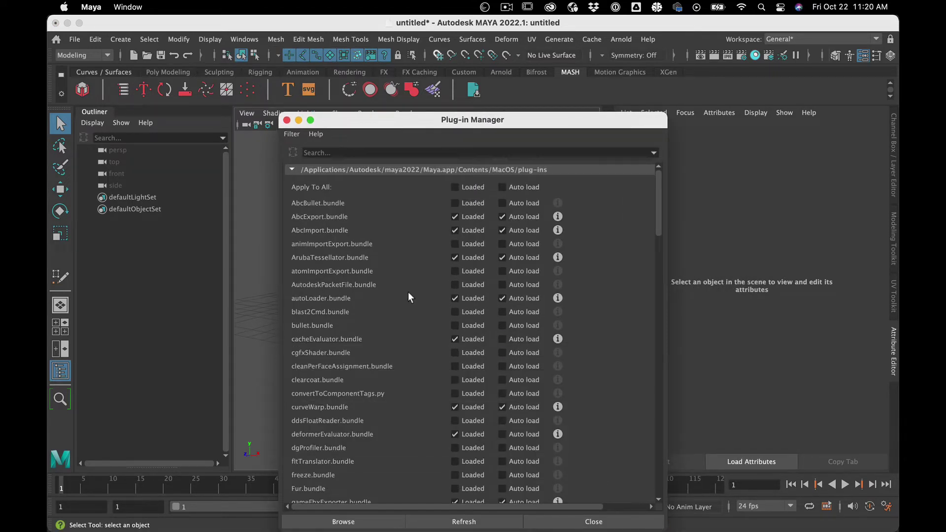
{"action": "scroll", "coordinate": [404, 259], "scroll_direction": "down", "scroll_amount": 4}
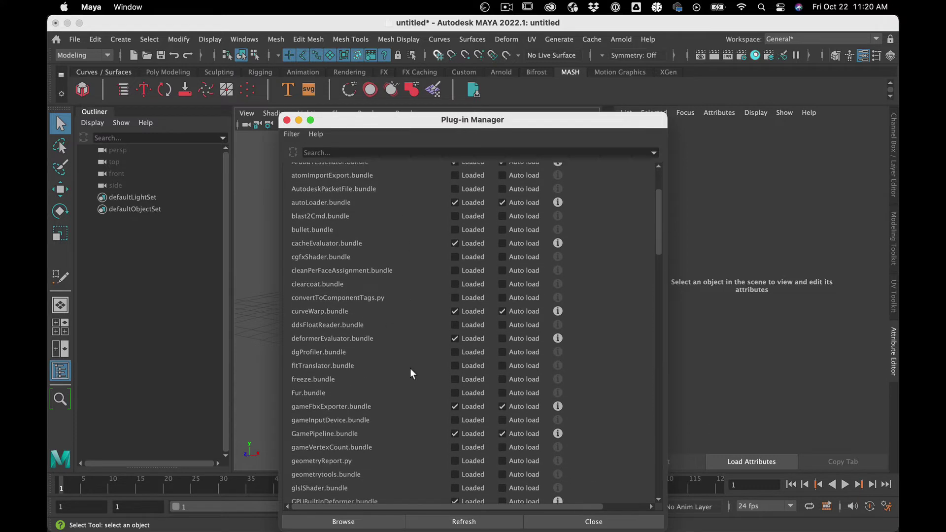
{"action": "scroll", "coordinate": [438, 444], "scroll_direction": "down", "scroll_amount": 10}
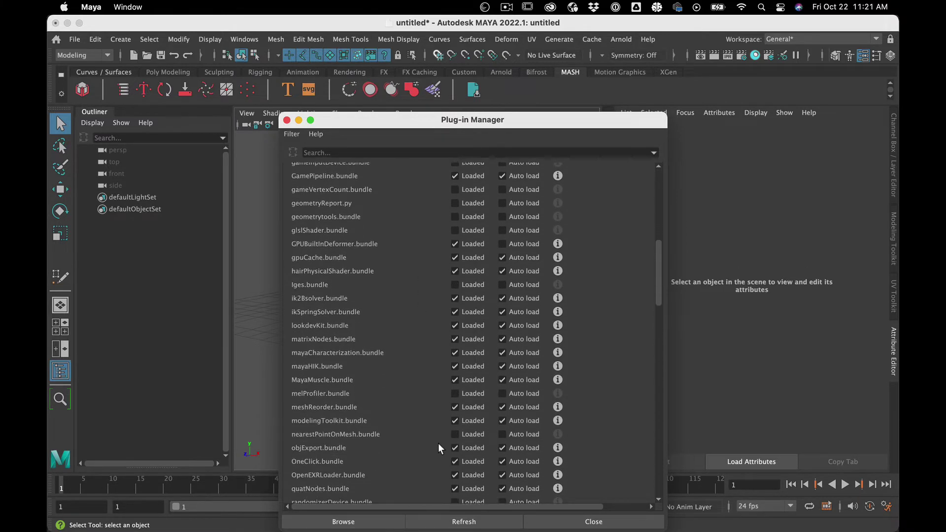
{"action": "scroll", "coordinate": [439, 443], "scroll_direction": "down", "scroll_amount": 7}
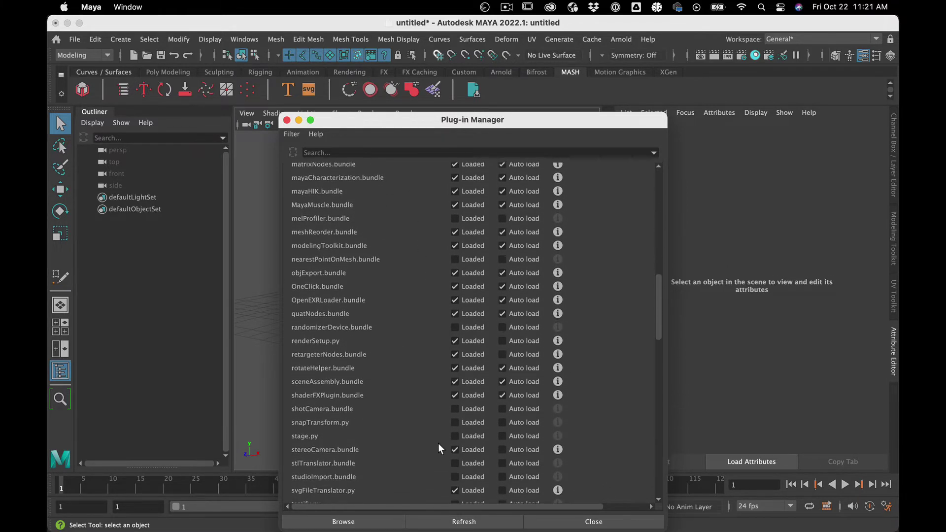
{"action": "scroll", "coordinate": [439, 445], "scroll_direction": "down", "scroll_amount": 3}
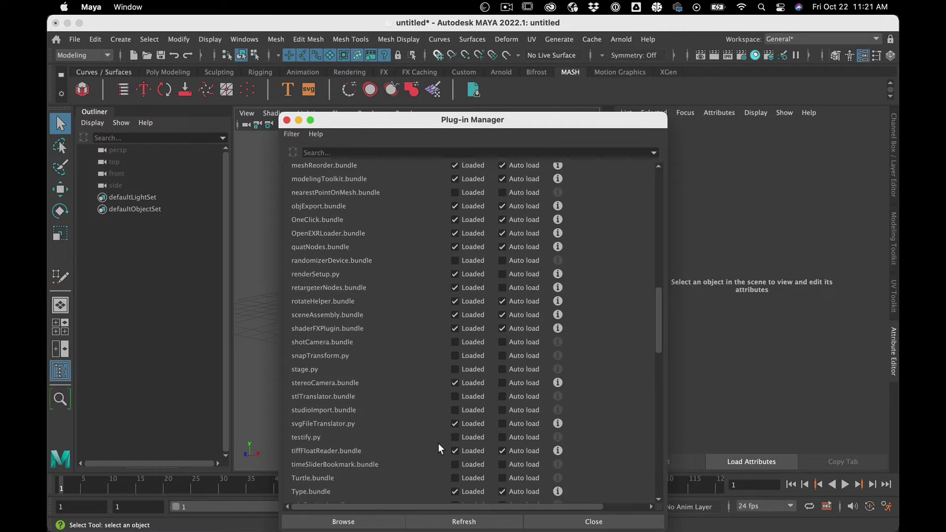
{"action": "scroll", "coordinate": [438, 444], "scroll_direction": "down", "scroll_amount": 5}
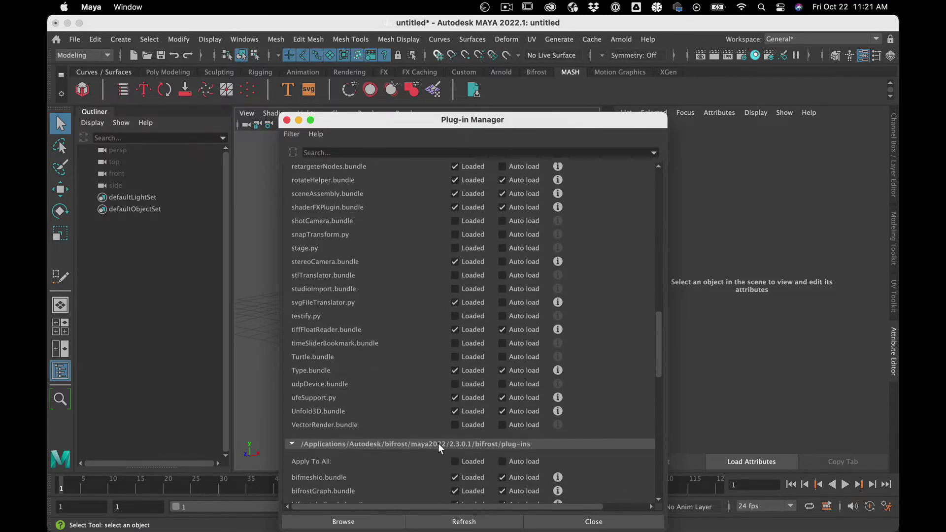
{"action": "scroll", "coordinate": [438, 443], "scroll_direction": "down", "scroll_amount": 10}
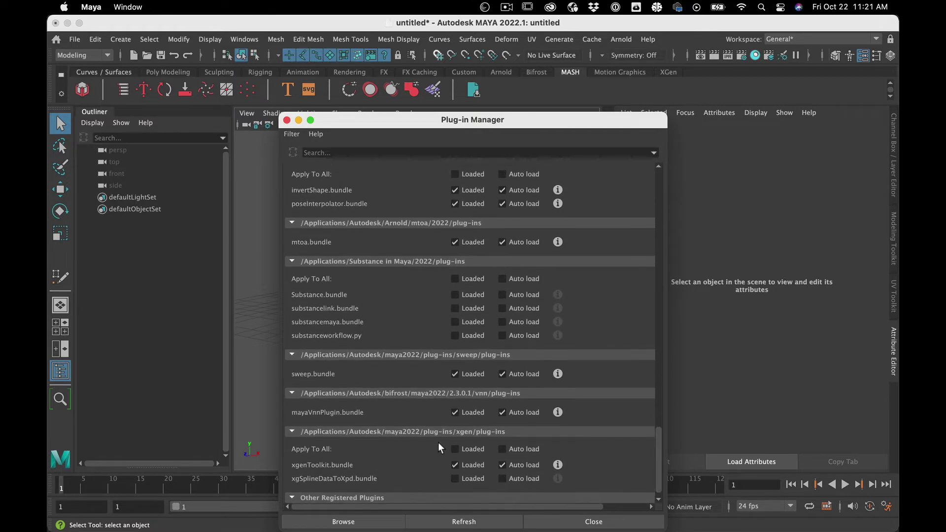
{"action": "scroll", "coordinate": [452, 291], "scroll_direction": "up", "scroll_amount": 15}
{"action": "scroll", "coordinate": [451, 291], "scroll_direction": "up", "scroll_amount": 5}
Filter the plug-ins by 'stl' and tick Loaded for stlTranslator.bundle
{"action": "left_click", "coordinate": [420, 152]}
{"action": "type", "text": "stl"}
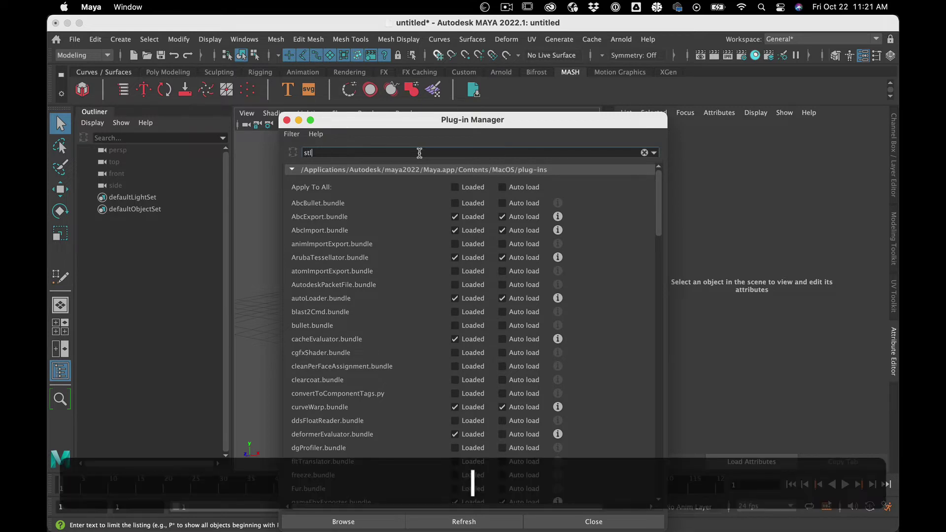
{"action": "key", "text": "BackSpace"}
{"action": "key", "text": "BackSpace"}
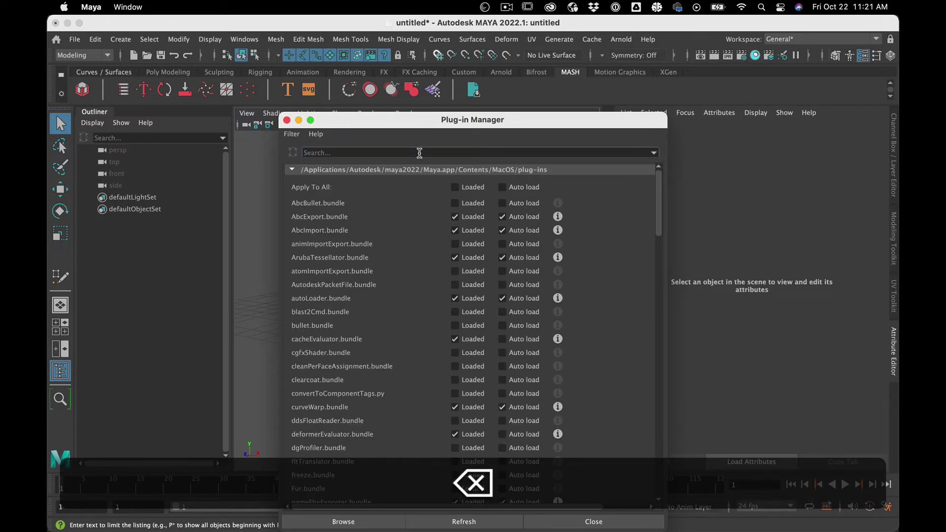
{"action": "type", "text": "stl"}
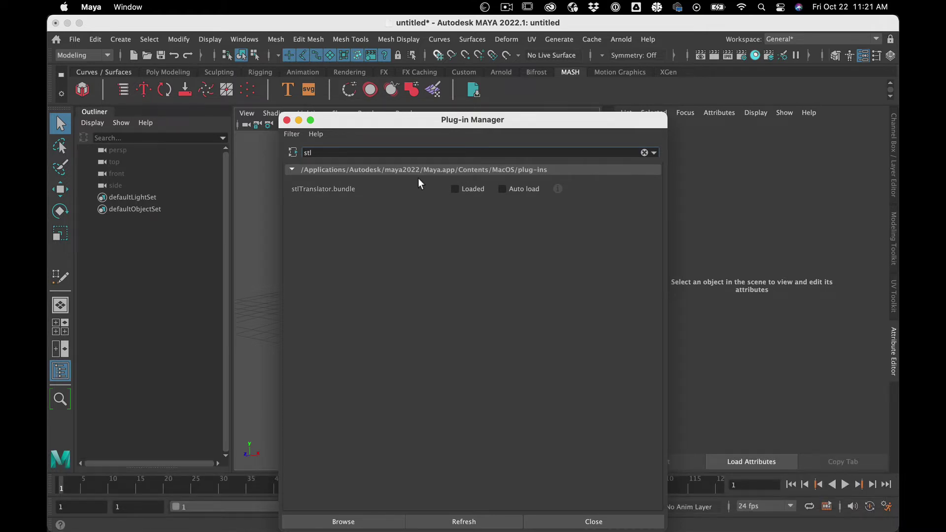
{"action": "left_click", "coordinate": [455, 189]}
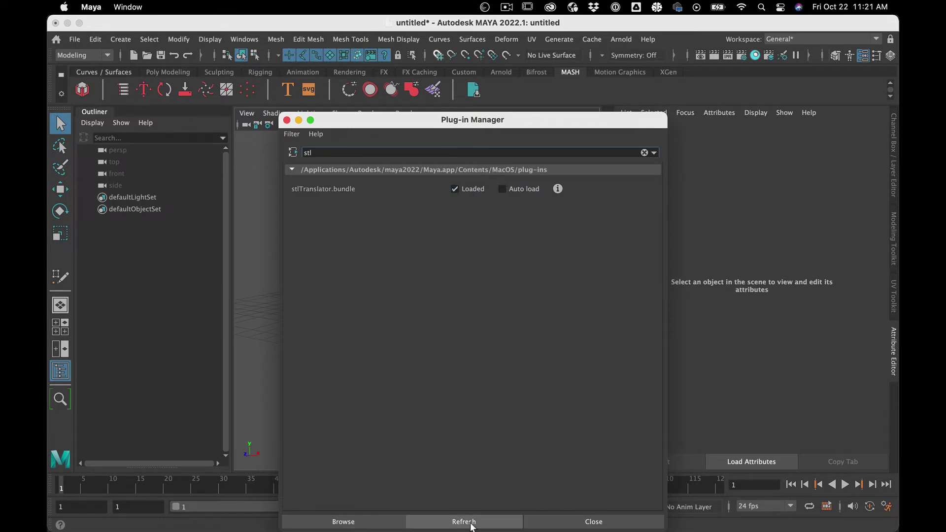
Close the Plug-in Manager and import Bearded Man.stl from Downloads as the Bearded_Man mesh
{"action": "left_click", "coordinate": [567, 525]}
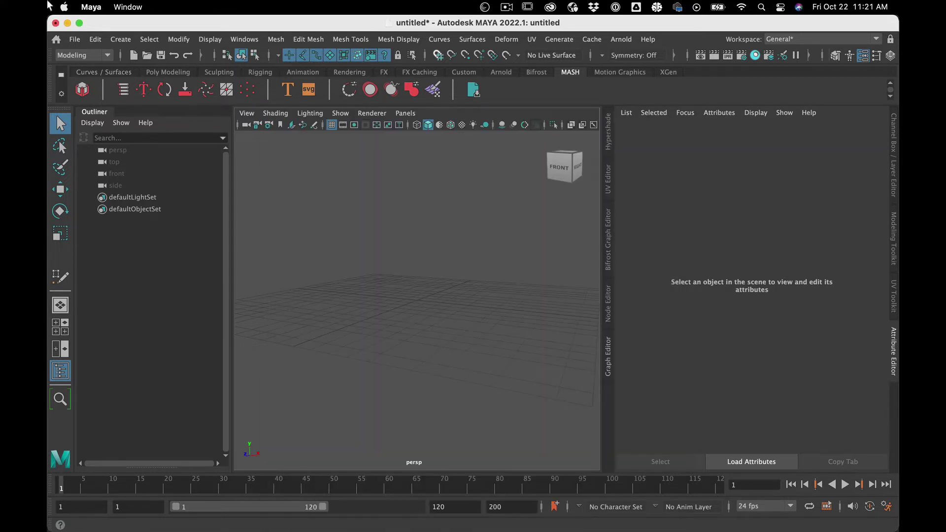
{"action": "left_click", "coordinate": [74, 39]}
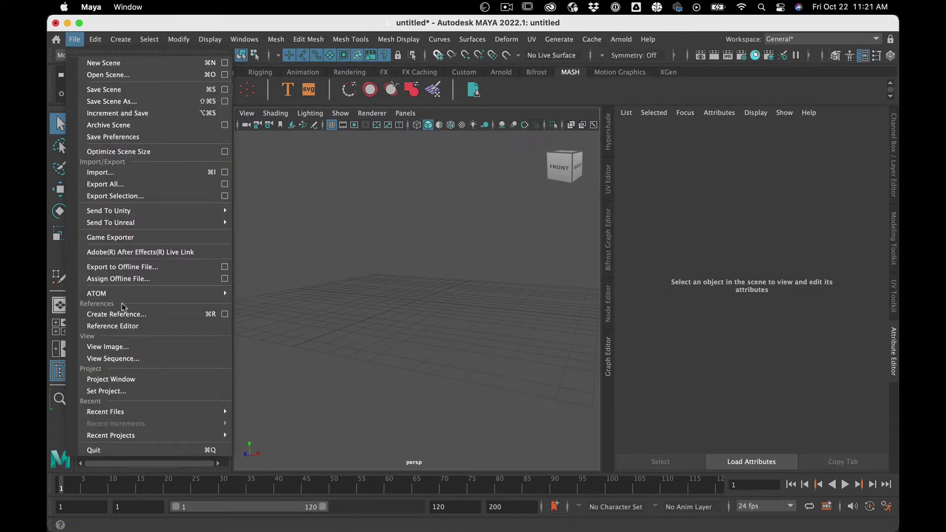
{"action": "left_click", "coordinate": [152, 174]}
{"action": "left_click", "coordinate": [387, 163]}
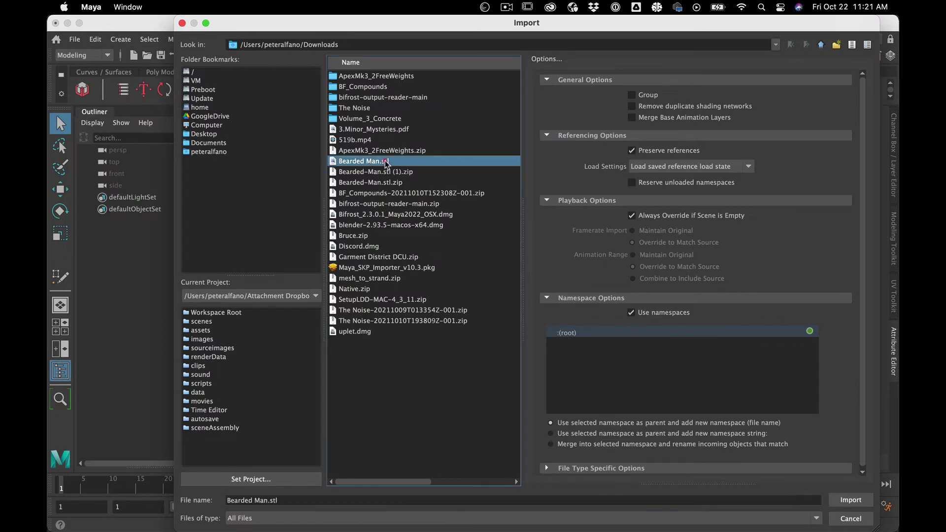
{"action": "left_click", "coordinate": [846, 498]}
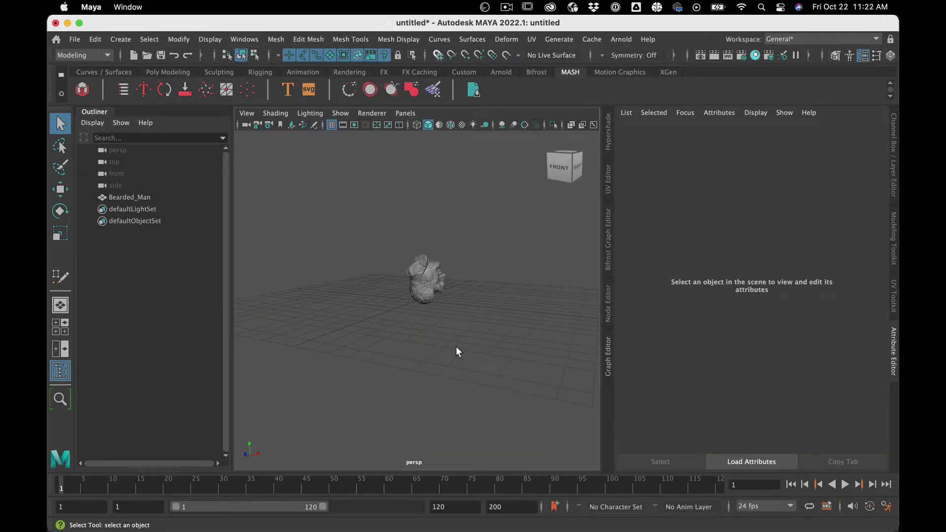
{"action": "scroll", "coordinate": [456, 347], "scroll_direction": "up", "scroll_amount": 5}
{"action": "scroll", "coordinate": [456, 347], "scroll_direction": "down", "scroll_amount": 5}
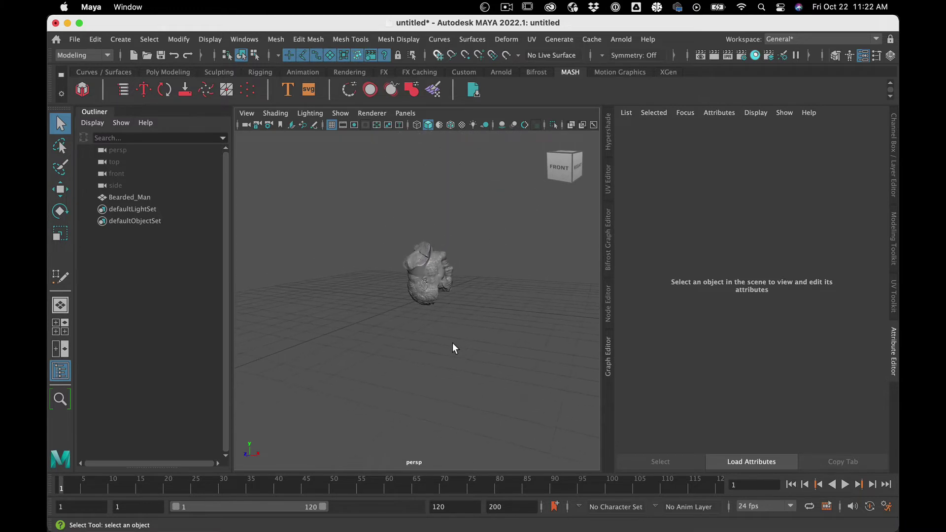
Tumble the perspective camera around the Bearded_Man bust to an angled front view
{"action": "mouse_move", "coordinate": [412, 316]}
{"action": "left_mouse_down", "text": "alt"}
{"action": "mouse_move", "coordinate": [458, 379]}
{"action": "mouse_move", "coordinate": [461, 403]}
{"action": "mouse_move", "coordinate": [448, 331]}
{"action": "mouse_move", "coordinate": [469, 309]}
{"action": "mouse_move", "coordinate": [376, 316]}
{"action": "mouse_move", "coordinate": [439, 318]}
{"action": "mouse_move", "coordinate": [430, 309]}
{"action": "mouse_move", "coordinate": [429, 321]}
{"action": "left_mouse_up", "text": "alt"}
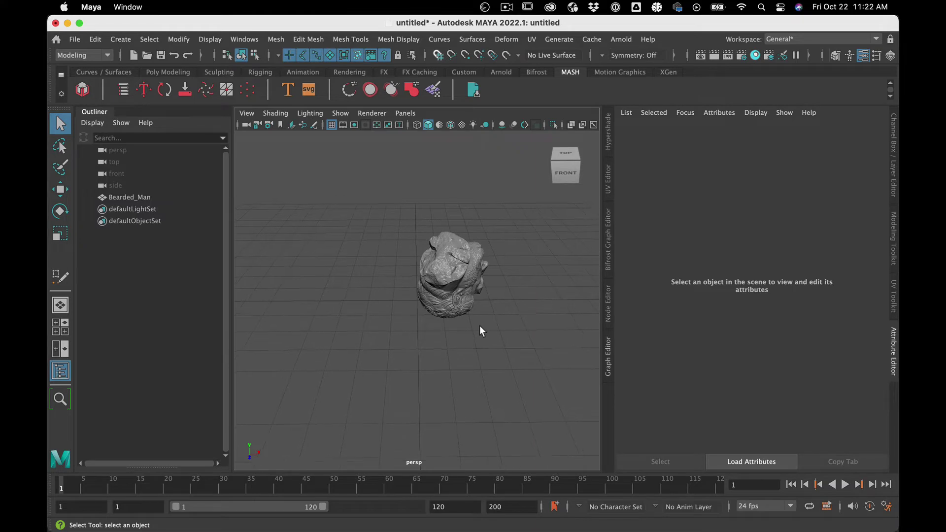
{"action": "mouse_move", "coordinate": [481, 326]}
{"action": "left_mouse_down", "text": "alt"}
{"action": "mouse_move", "coordinate": [475, 306]}
{"action": "mouse_move", "coordinate": [466, 317]}
{"action": "left_mouse_up", "text": "alt"}
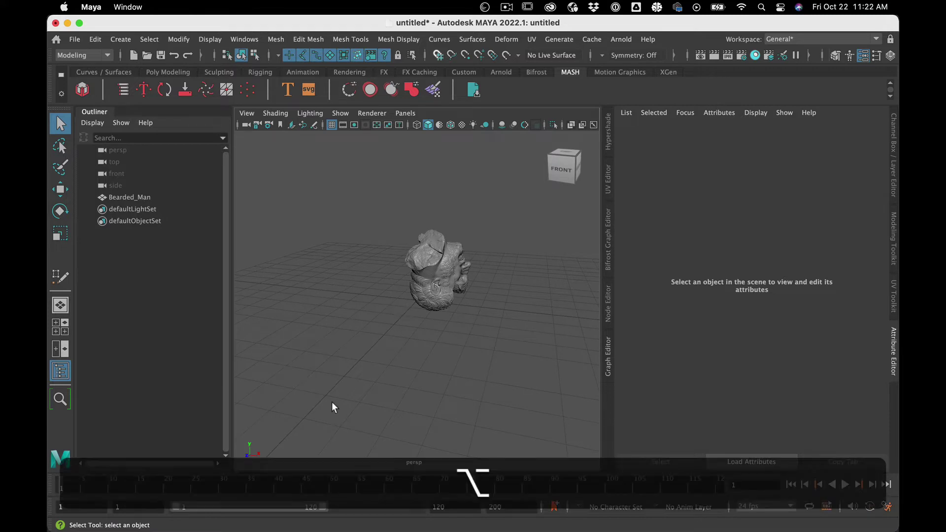
{"action": "left_click_drag", "start_coordinate": [332, 405], "coordinate": [347, 394], "text": "alt"}
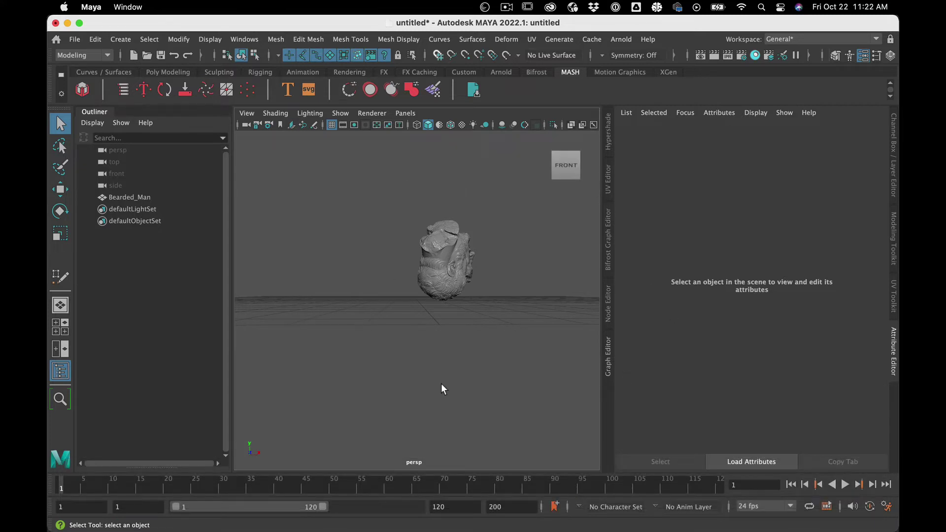
{"action": "left_click_drag", "start_coordinate": [441, 383], "coordinate": [417, 413], "text": "alt"}
{"action": "scroll", "coordinate": [420, 403], "scroll_direction": "up", "scroll_amount": 2}
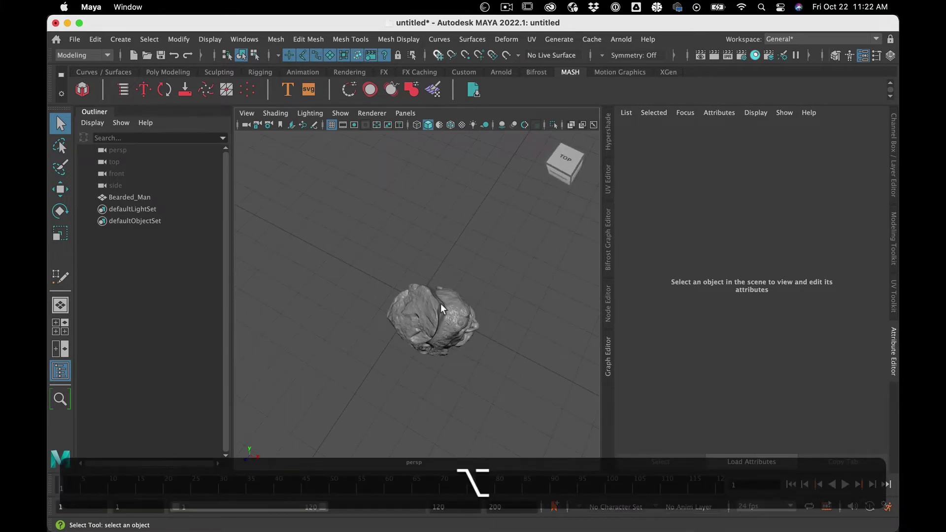
{"action": "left_click_drag", "start_coordinate": [344, 315], "coordinate": [367, 325], "text": "alt"}
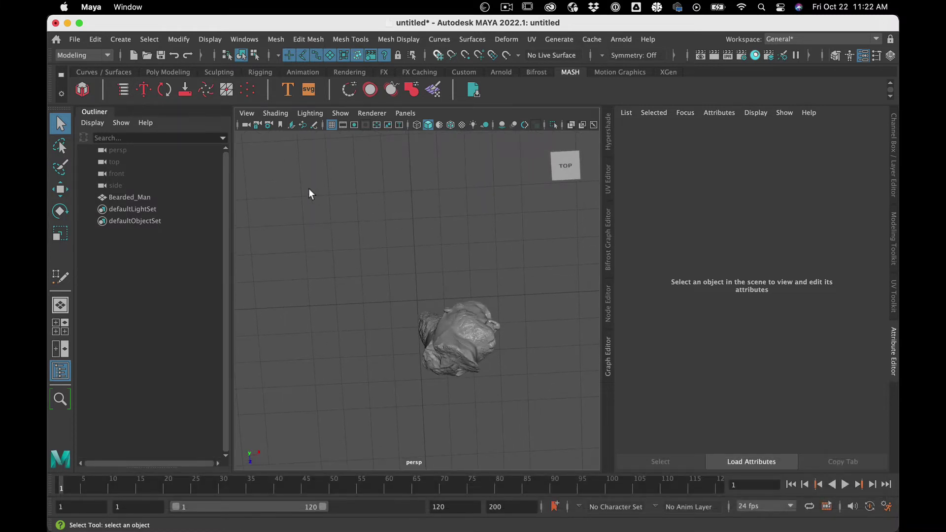
{"action": "left_click_drag", "start_coordinate": [344, 241], "coordinate": [347, 241], "text": "alt"}
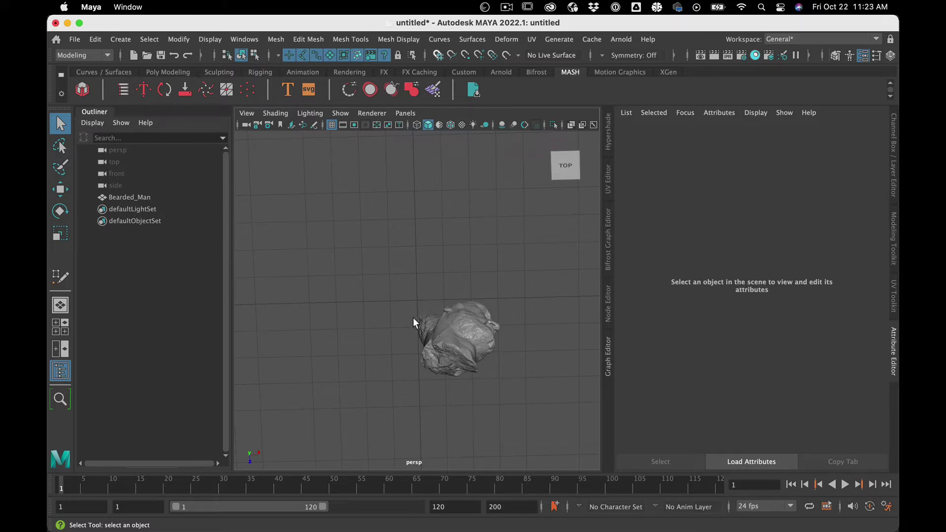
{"action": "left_click_drag", "start_coordinate": [384, 344], "coordinate": [406, 309], "text": "alt"}
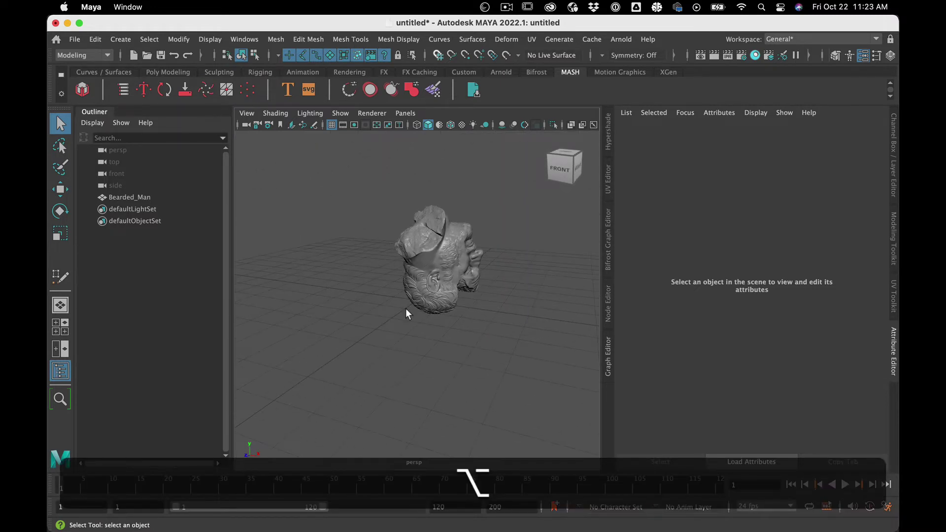
Select the Bearded_Man mesh in the Outliner
{"action": "left_click", "coordinate": [157, 196]}
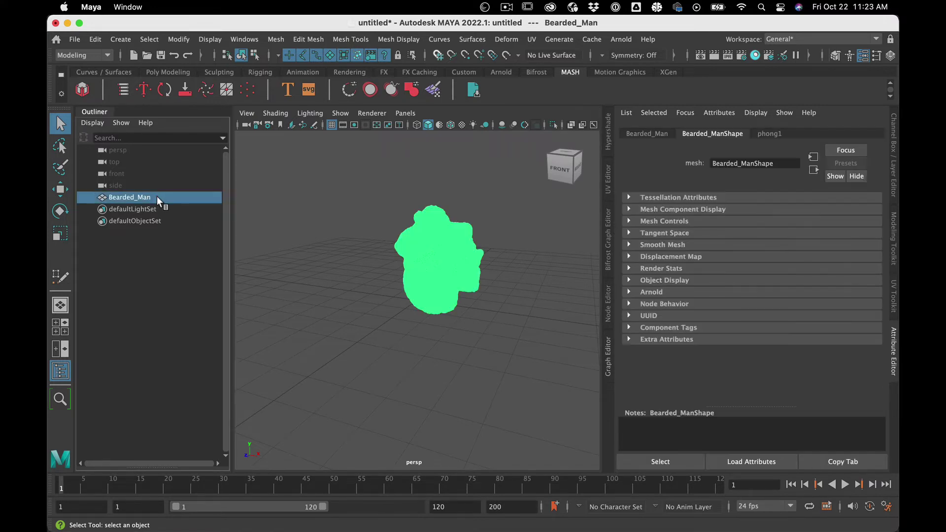
{"action": "left_click", "coordinate": [360, 301]}
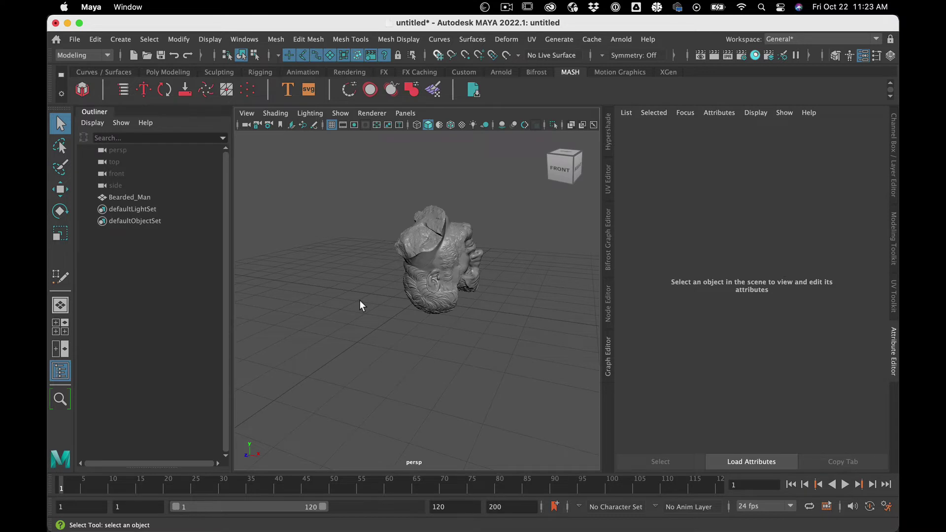
{"action": "left_click", "coordinate": [413, 287]}
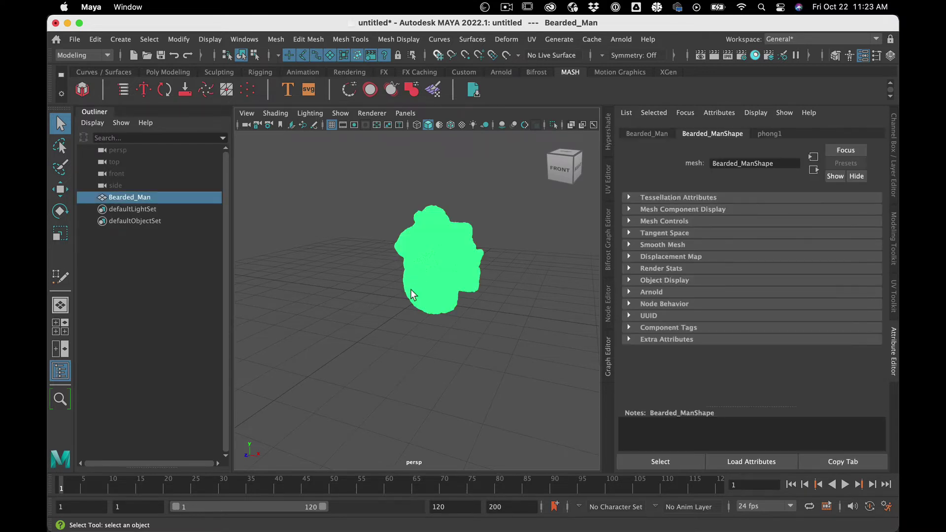
{"action": "left_click", "coordinate": [390, 328]}
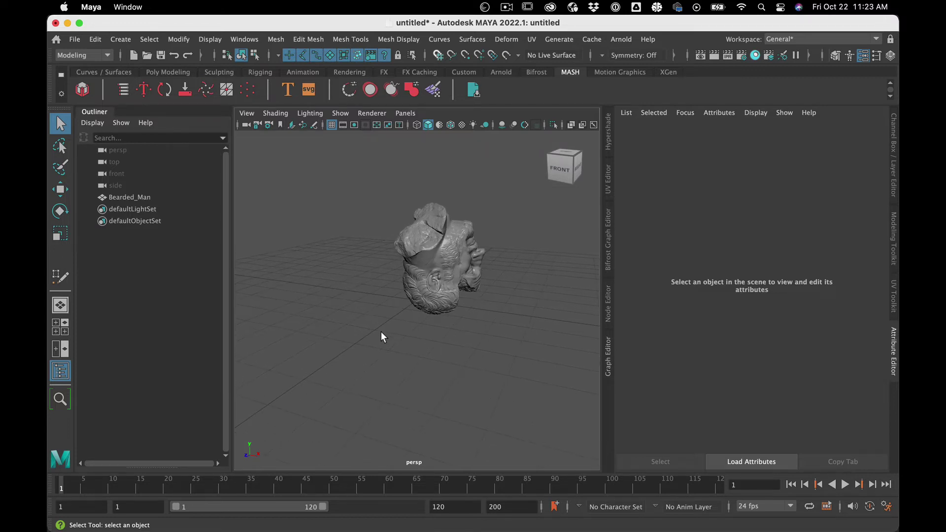
{"action": "left_click_drag", "start_coordinate": [380, 332], "coordinate": [321, 199], "text": "alt"}
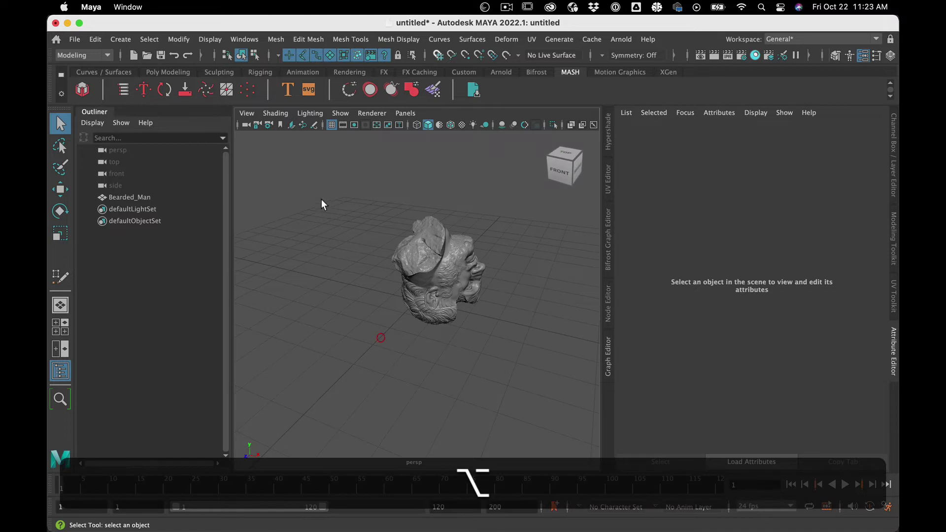
{"action": "left_click", "coordinate": [161, 198]}
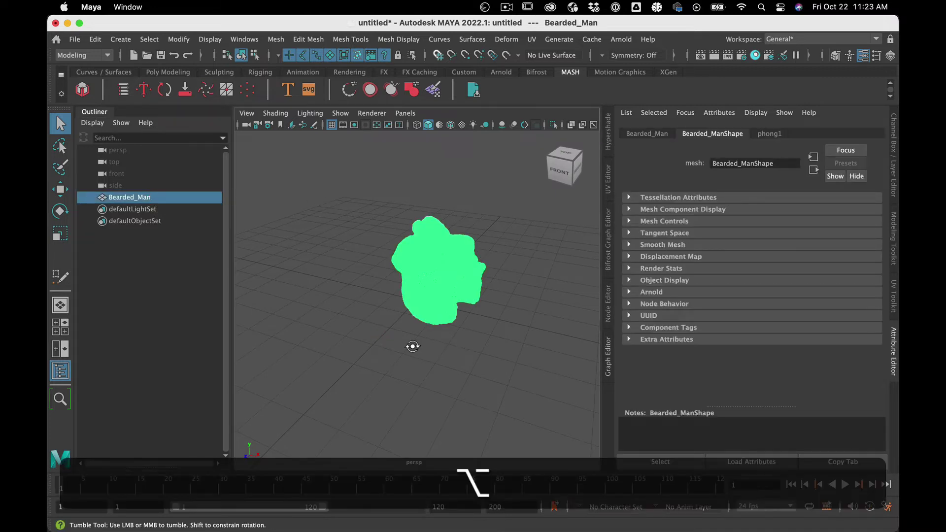
Dolly closer to the head, reselect it, and switch to the Move Tool with W
{"action": "left_click_drag", "start_coordinate": [412, 345], "coordinate": [427, 330], "text": "alt"}
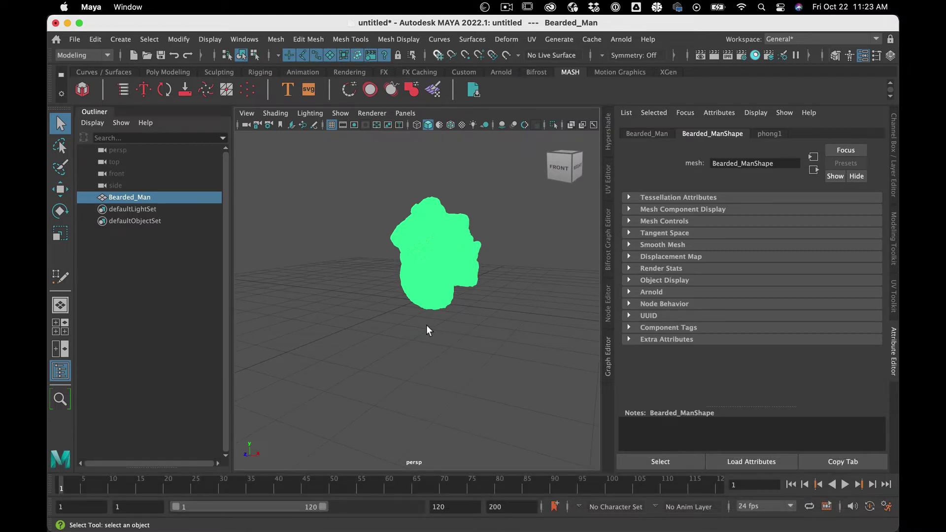
{"action": "right_click_drag", "start_coordinate": [427, 324], "coordinate": [426, 335], "text": "alt"}
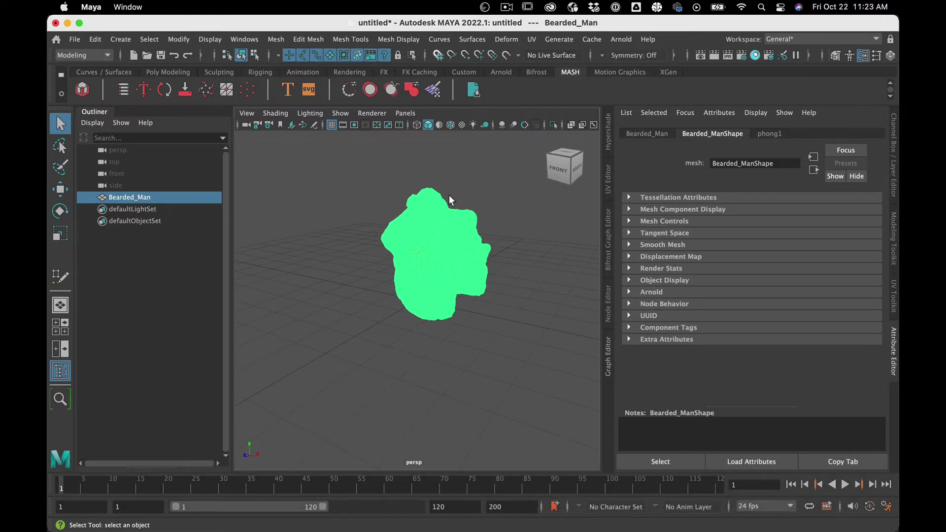
{"action": "left_click", "coordinate": [312, 342]}
{"action": "left_click", "coordinate": [466, 241]}
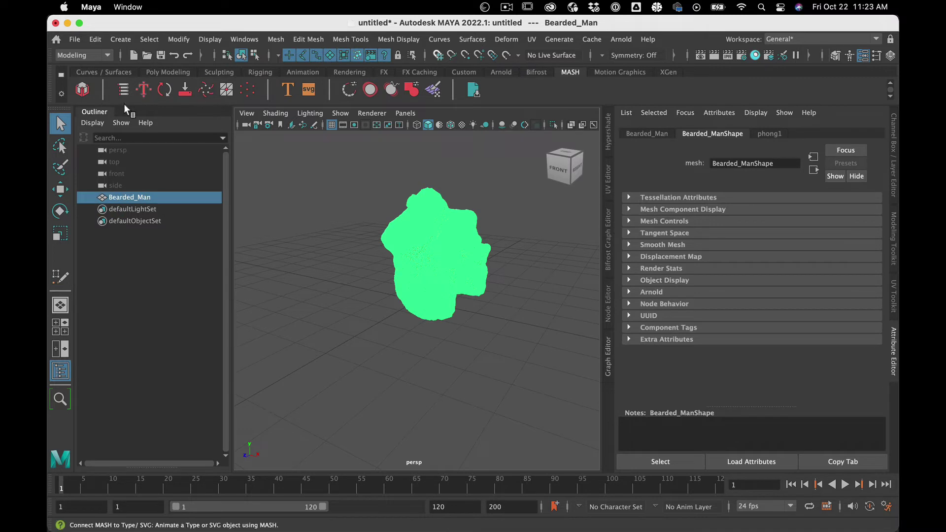
{"action": "key", "text": "w"}
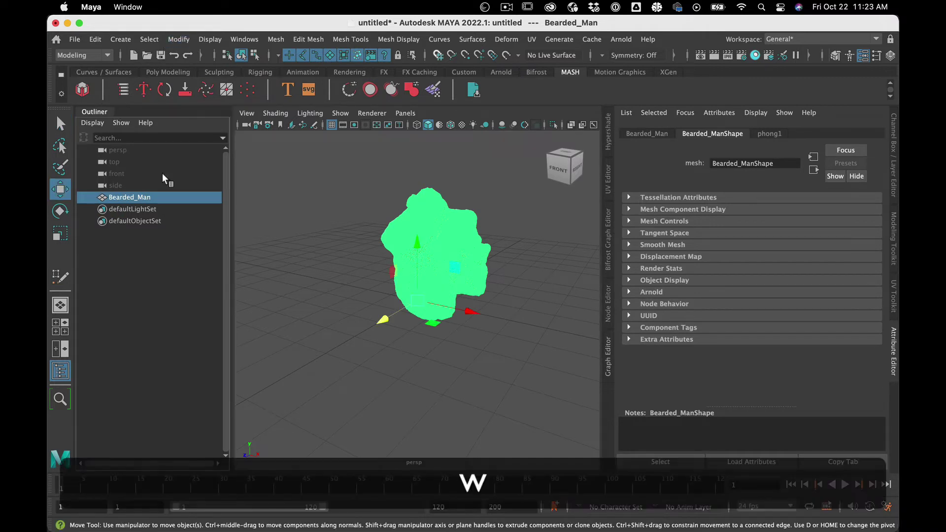
{"action": "left_click_drag", "start_coordinate": [372, 340], "coordinate": [398, 351], "text": "alt"}
Center the head's pivot on its geometry with Modify > Center Pivot
{"action": "left_click", "coordinate": [253, 42]}
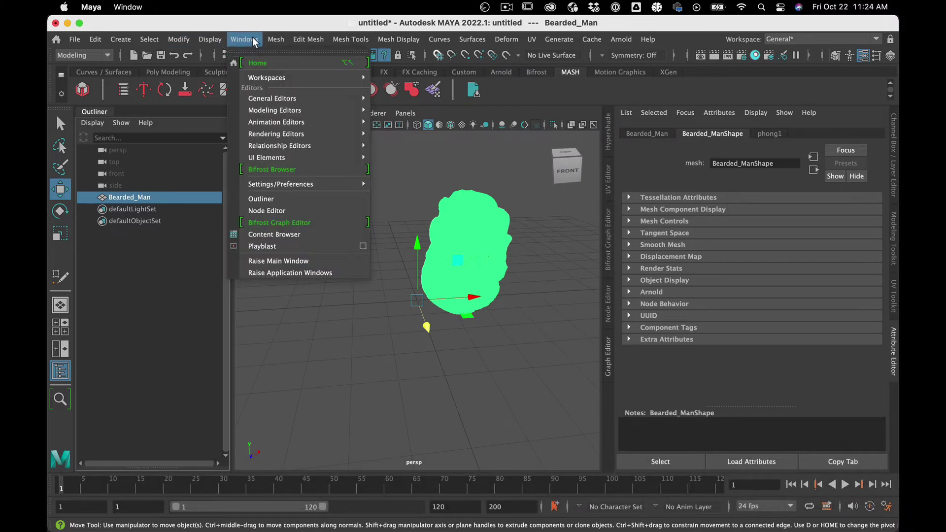
{"action": "mouse_move", "coordinate": [170, 39]}
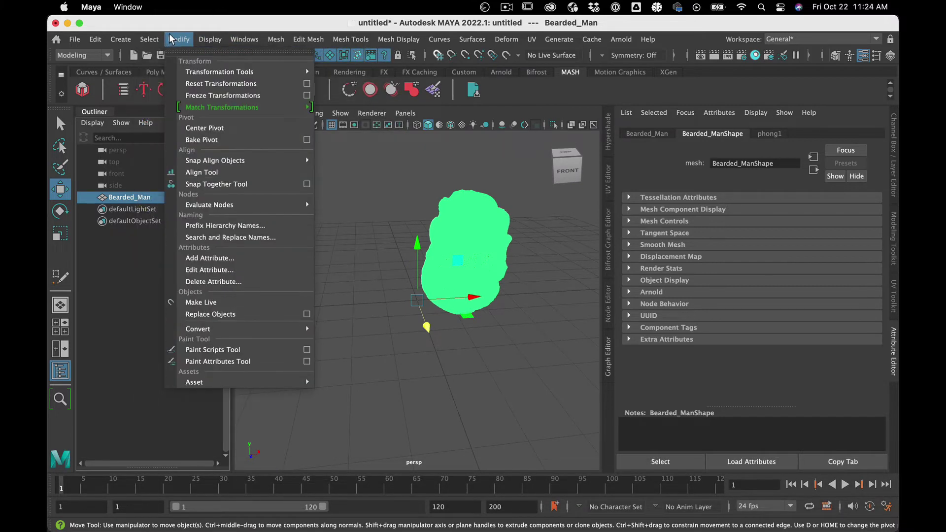
{"action": "left_click", "coordinate": [190, 124]}
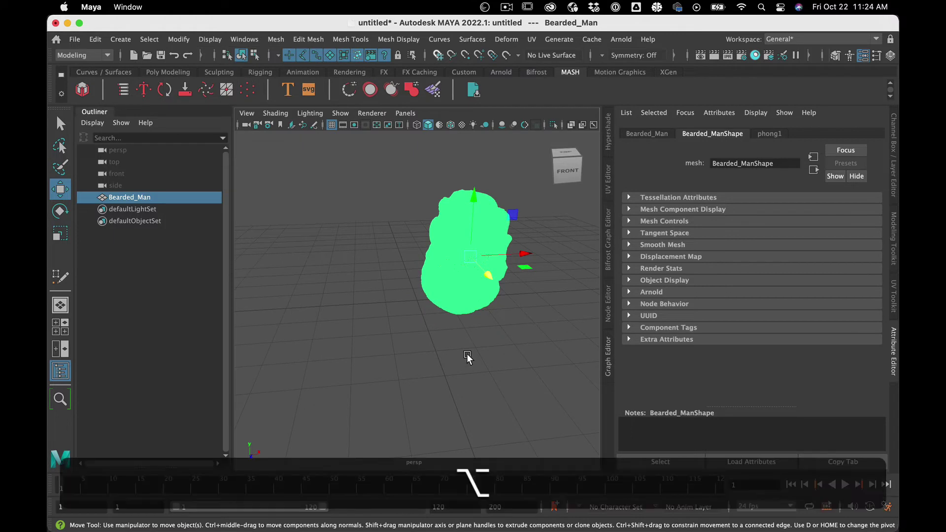
{"action": "mouse_move", "coordinate": [466, 354]}
{"action": "left_mouse_down", "text": "alt"}
{"action": "mouse_move", "coordinate": [416, 355]}
{"action": "mouse_move", "coordinate": [467, 340]}
{"action": "mouse_move", "coordinate": [468, 352]}
{"action": "left_mouse_up", "text": "alt"}
Grid-snap the head to the origin and show the Channel Box instead of the Attribute Editor
{"action": "key", "text": "alt+x"}
{"action": "left_click_drag", "start_coordinate": [468, 256], "coordinate": [417, 303]}
{"action": "mouse_move", "coordinate": [453, 437]}
{"action": "left_mouse_down", "text": "alt"}
{"action": "mouse_move", "coordinate": [382, 439]}
{"action": "mouse_move", "coordinate": [443, 423]}
{"action": "mouse_move", "coordinate": [443, 437]}
{"action": "mouse_move", "coordinate": [454, 430]}
{"action": "left_mouse_up", "text": "alt"}
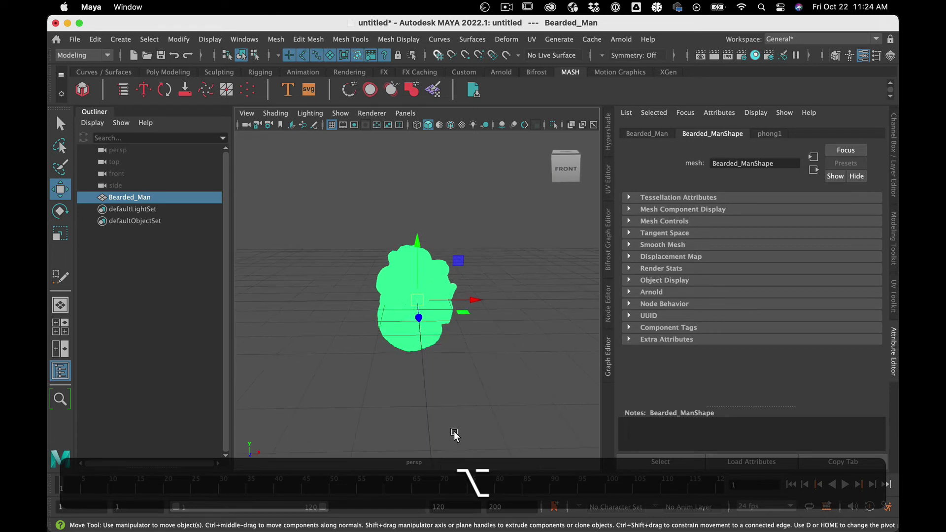
{"action": "left_click", "coordinate": [894, 152]}
{"action": "mouse_move", "coordinate": [632, 276]}
{"action": "left_mouse_down", "text": "alt"}
{"action": "mouse_move", "coordinate": [586, 274]}
{"action": "mouse_move", "coordinate": [633, 274]}
{"action": "left_mouse_up", "text": "alt"}
With snapped rotation, turn the head to Rotate Y -90
{"action": "left_click", "coordinate": [591, 303]}
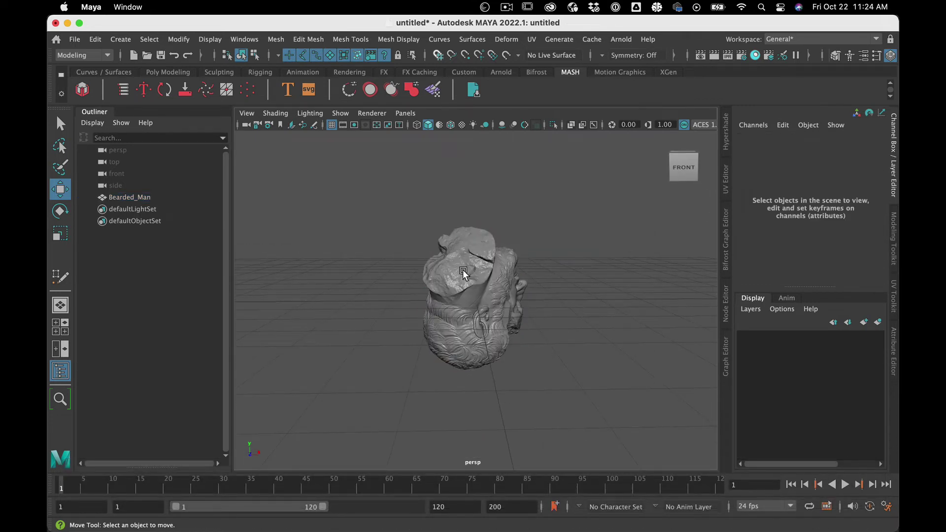
{"action": "left_click", "coordinate": [460, 266]}
{"action": "key", "text": "e"}
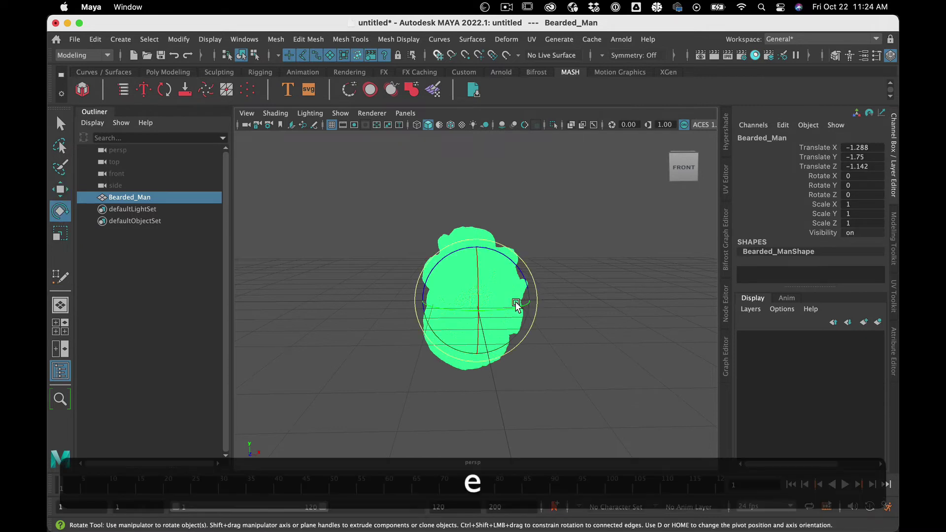
{"action": "key", "text": "j"}
{"action": "left_click_drag", "start_coordinate": [503, 309], "coordinate": [465, 312]}
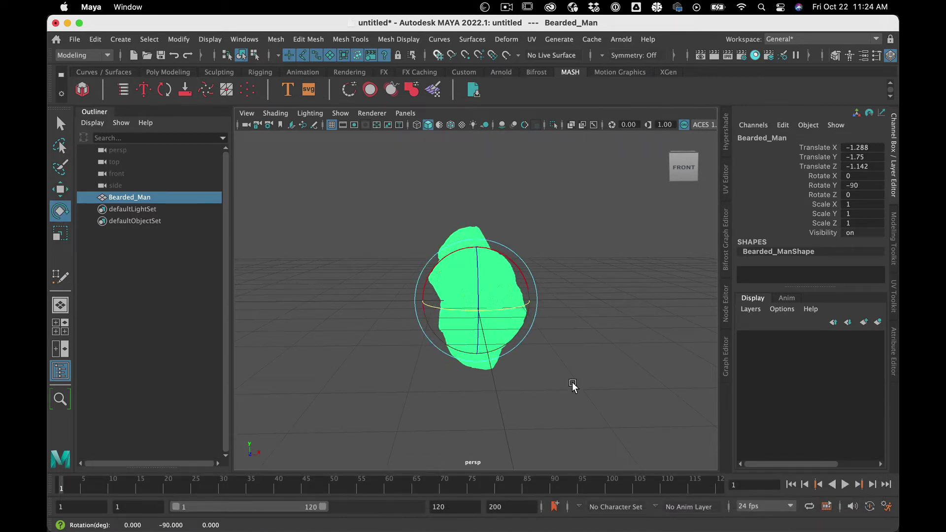
Flip the head upright around X to Rotate X 165
{"action": "left_click", "coordinate": [572, 386]}
{"action": "left_click", "coordinate": [478, 298]}
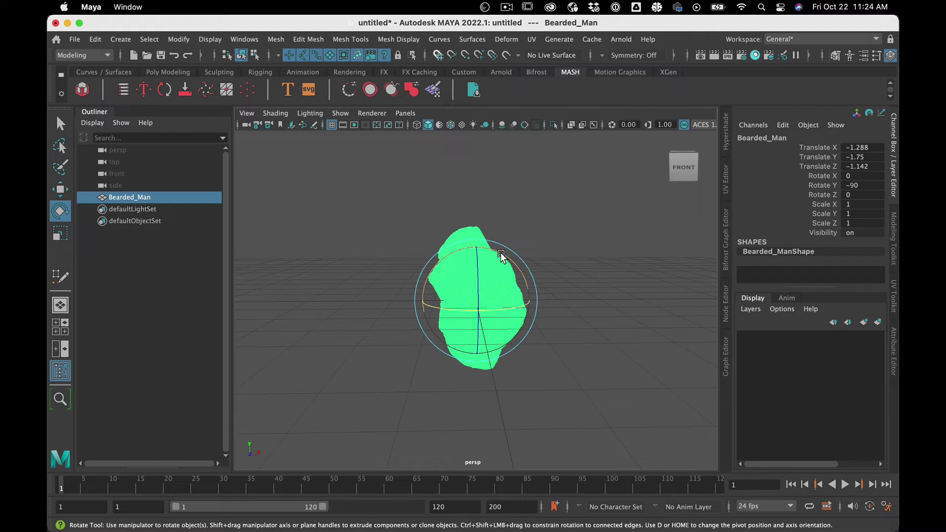
{"action": "key", "text": "j"}
{"action": "left_click_drag", "start_coordinate": [502, 257], "coordinate": [430, 278]}
Orbit around the head to check its face and left profile
{"action": "left_click", "coordinate": [375, 325]}
{"action": "key", "text": "alt"}
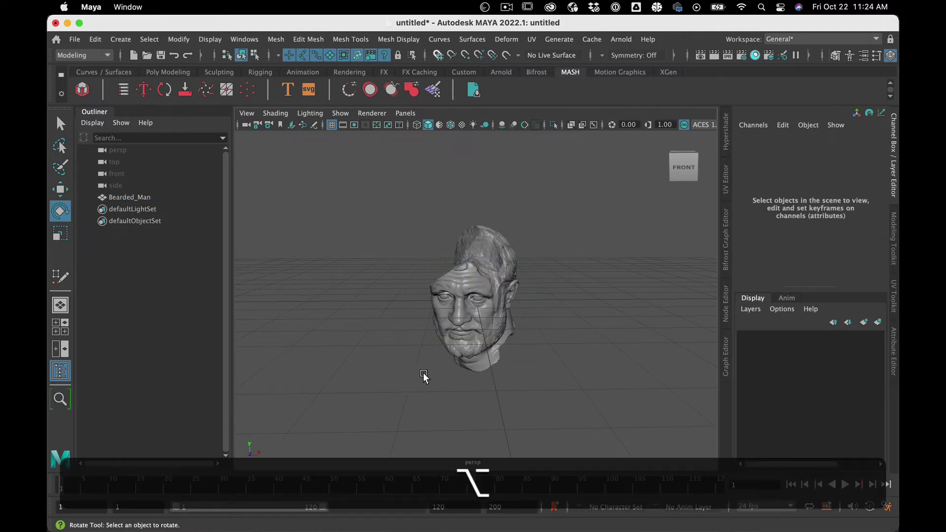
{"action": "left_click_drag", "start_coordinate": [424, 372], "coordinate": [484, 286], "text": "alt"}
{"action": "left_click", "coordinate": [484, 286]}
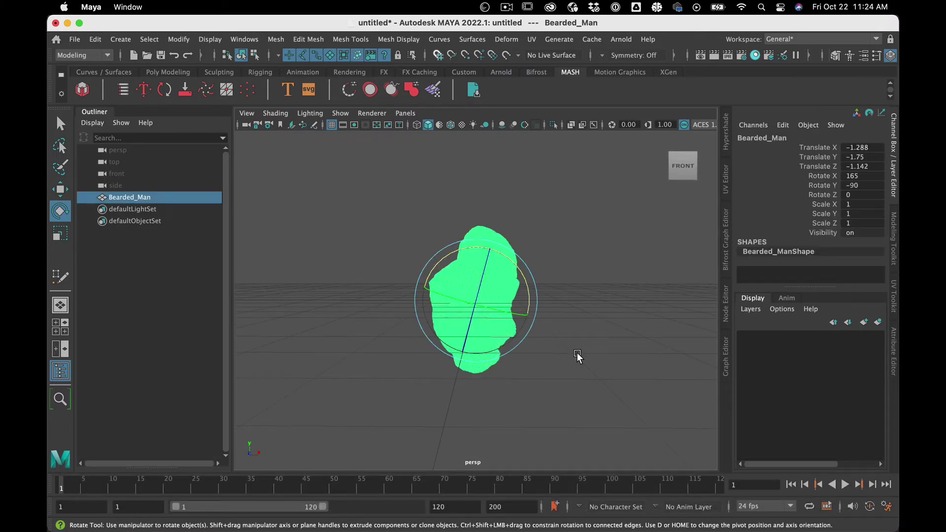
{"action": "left_click", "coordinate": [560, 360]}
{"action": "mouse_move", "coordinate": [561, 359]}
{"action": "left_mouse_down", "text": "alt"}
{"action": "mouse_move", "coordinate": [693, 366]}
{"action": "mouse_move", "coordinate": [631, 390]}
{"action": "mouse_move", "coordinate": [569, 380]}
{"action": "mouse_move", "coordinate": [561, 355]}
{"action": "mouse_move", "coordinate": [563, 363]}
{"action": "left_mouse_up", "text": "alt"}
{"action": "left_click", "coordinate": [469, 296]}
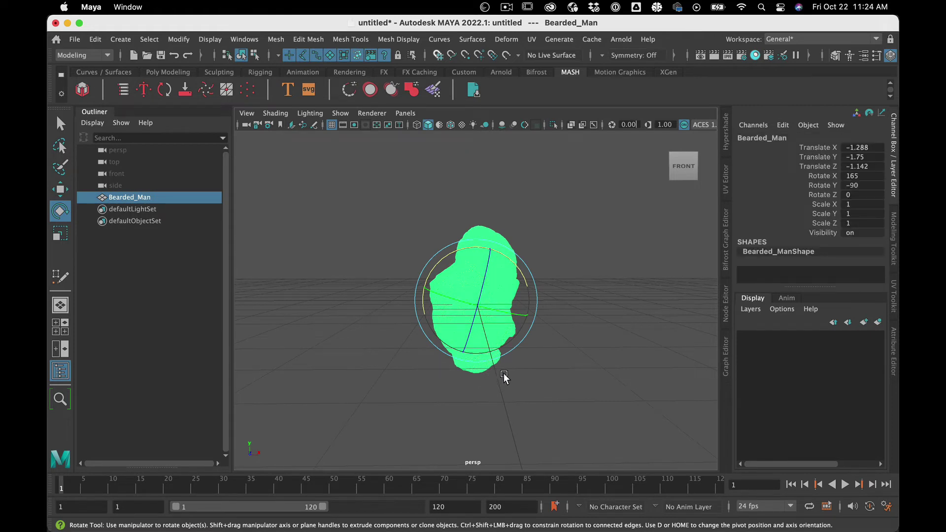
{"action": "mouse_move", "coordinate": [517, 376]}
{"action": "left_mouse_down", "text": "alt"}
{"action": "mouse_move", "coordinate": [504, 383]}
{"action": "mouse_move", "coordinate": [512, 399]}
{"action": "mouse_move", "coordinate": [510, 382]}
{"action": "left_mouse_up", "text": "alt"}
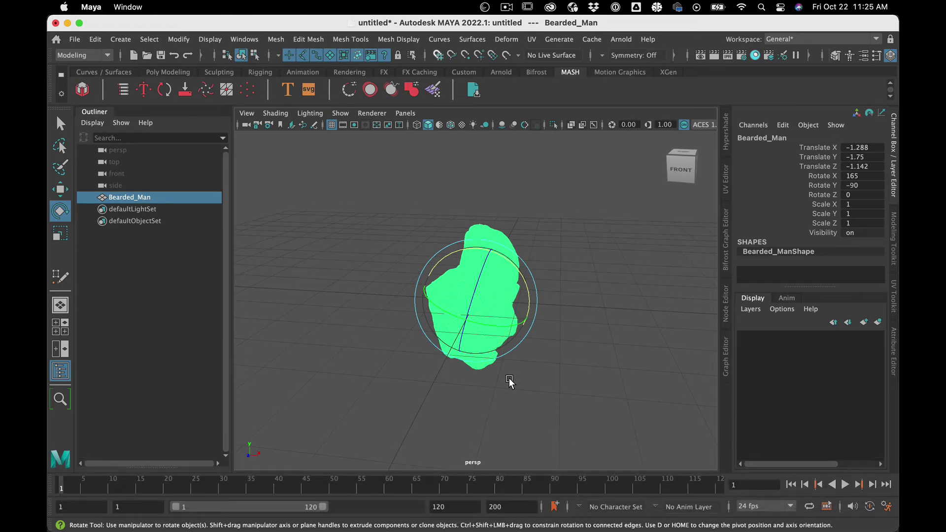
Switch to the Move Tool, try lowering the head, and undo that move
{"action": "key", "text": "w"}
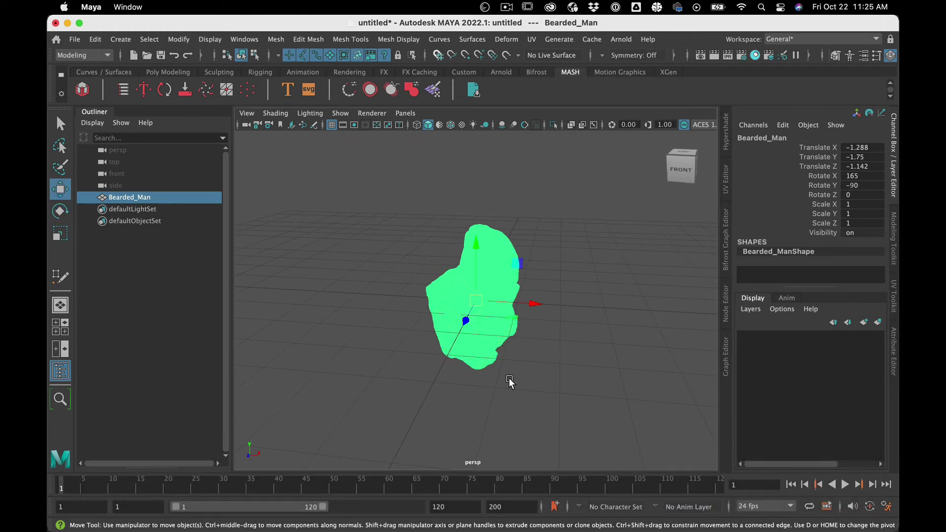
{"action": "key", "text": "d"}
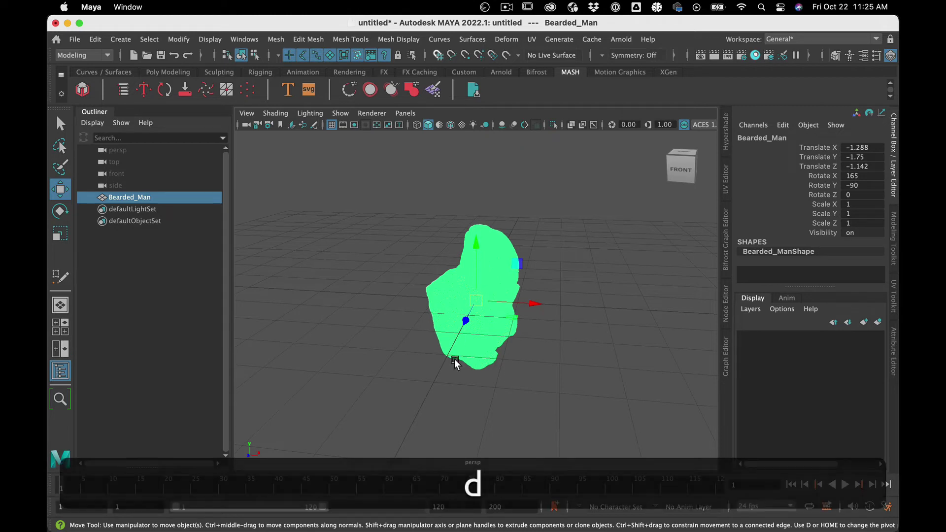
{"action": "left_click_drag", "start_coordinate": [465, 386], "coordinate": [465, 378], "text": "alt"}
{"action": "left_click_drag", "start_coordinate": [475, 250], "coordinate": [472, 359]}
{"action": "key", "text": "z"}
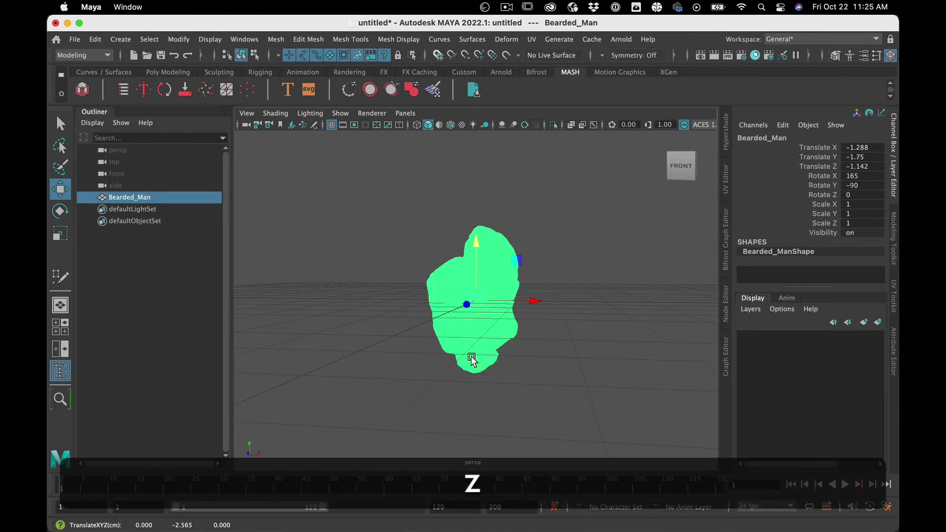
Point-snap the head's pivot down to the base of the mesh
{"action": "key", "text": "d"}
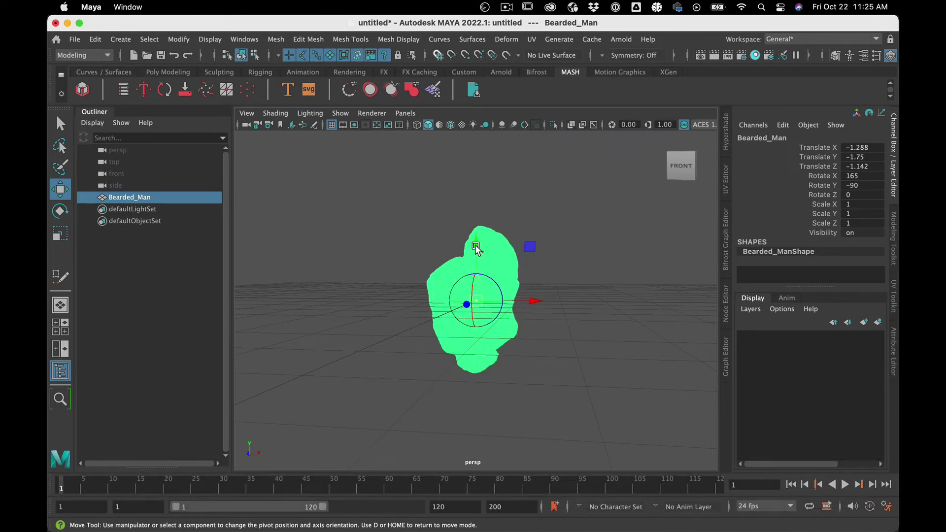
{"action": "left_click", "coordinate": [473, 372]}
{"action": "left_click_drag", "start_coordinate": [474, 372], "coordinate": [481, 403]}
{"action": "key", "text": "v"}
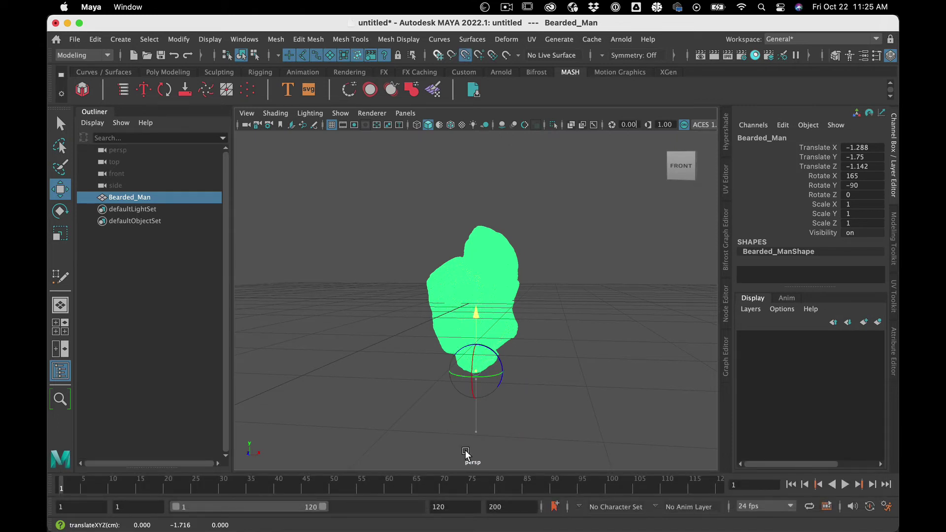
{"action": "left_click", "coordinate": [487, 382]}
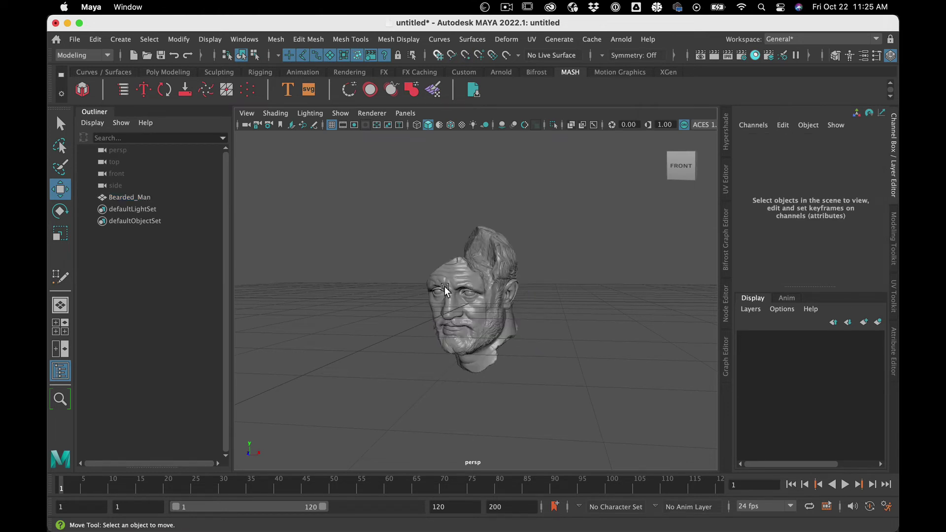
{"action": "left_click", "coordinate": [460, 294]}
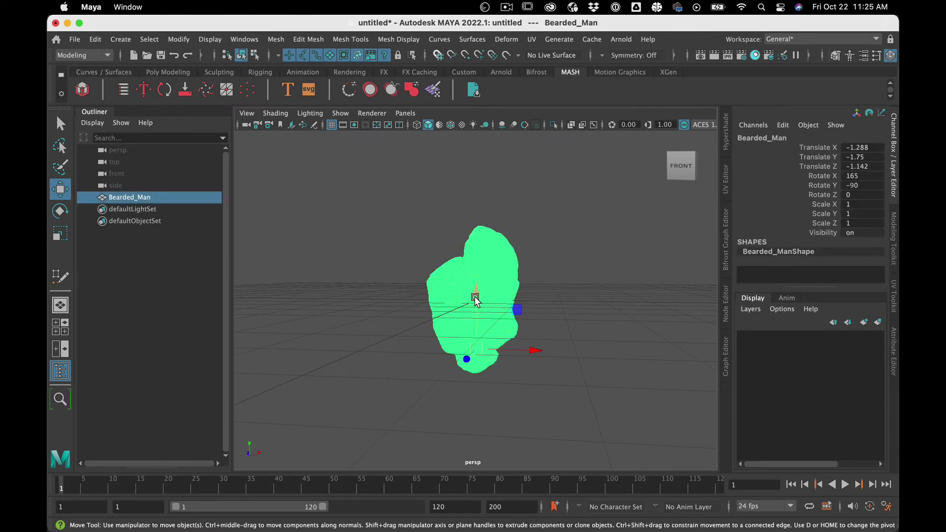
{"action": "key", "text": "d"}
{"action": "key", "text": "d"}
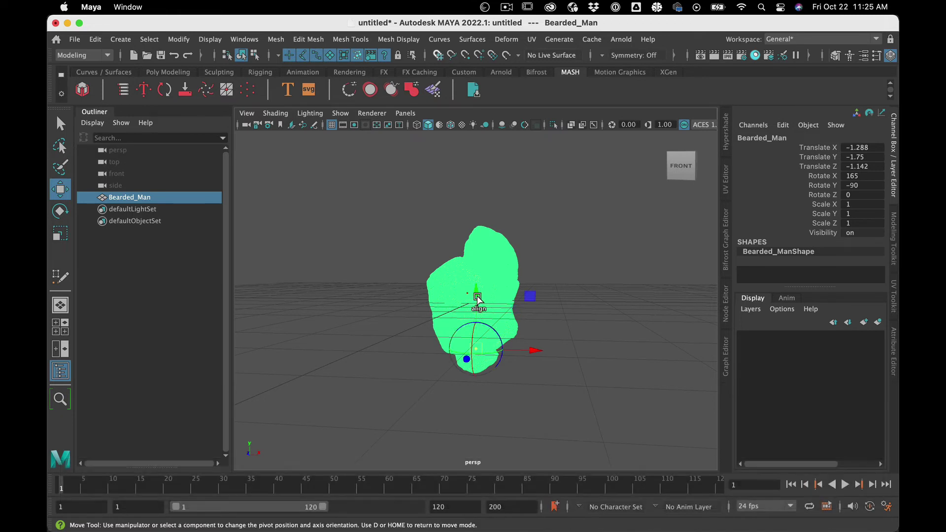
{"action": "left_click_drag", "start_coordinate": [478, 298], "coordinate": [472, 393]}
{"action": "key", "text": "v"}
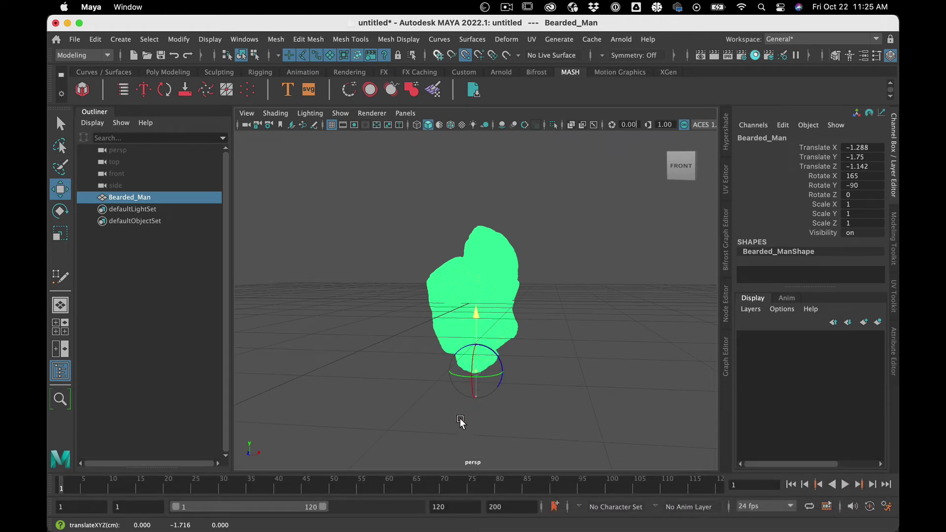
{"action": "left_click", "coordinate": [462, 417]}
{"action": "key", "text": "d"}
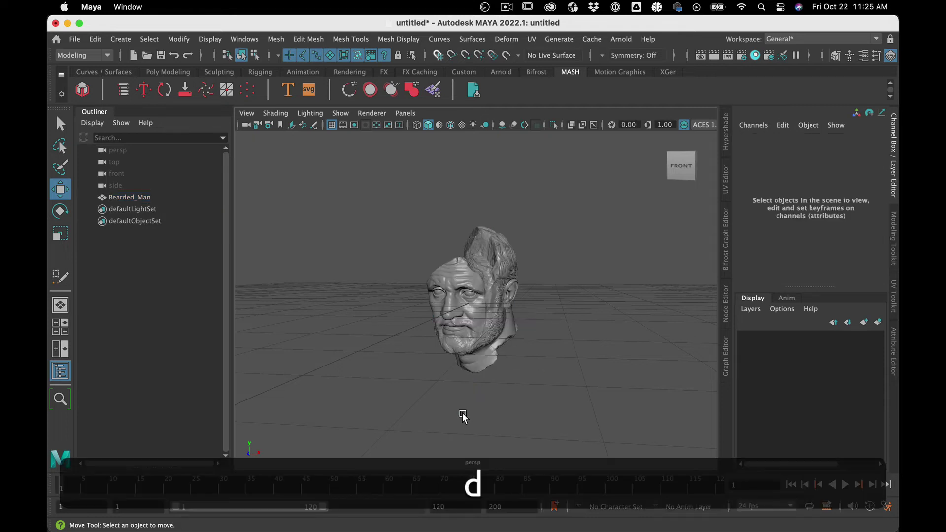
Grid-snap the head up so its base rests on the grid at Translate Y -0.034
{"action": "left_click", "coordinate": [483, 355]}
{"action": "key", "text": "x"}
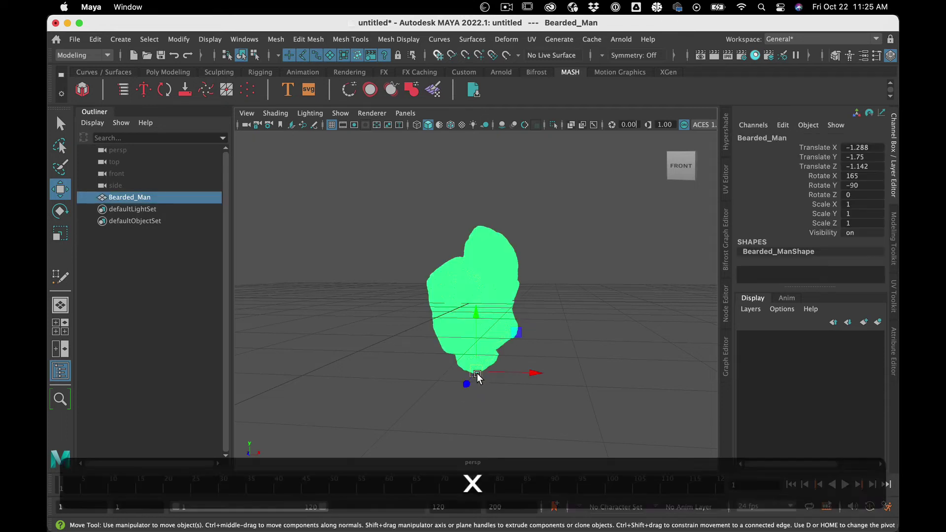
{"action": "left_click_drag", "start_coordinate": [477, 376], "coordinate": [472, 275]}
{"action": "left_click_drag", "start_coordinate": [483, 306], "coordinate": [476, 319], "text": "alt"}
{"action": "key", "text": "x"}
{"action": "left_click_drag", "start_coordinate": [470, 271], "coordinate": [481, 315]}
{"action": "left_click", "coordinate": [468, 366]}
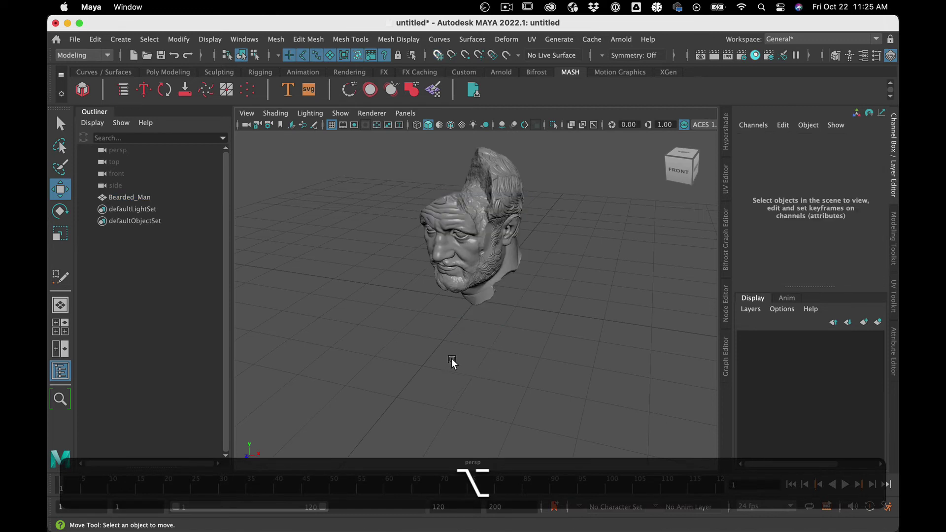
{"action": "left_click_drag", "start_coordinate": [463, 352], "coordinate": [477, 278], "text": "alt"}
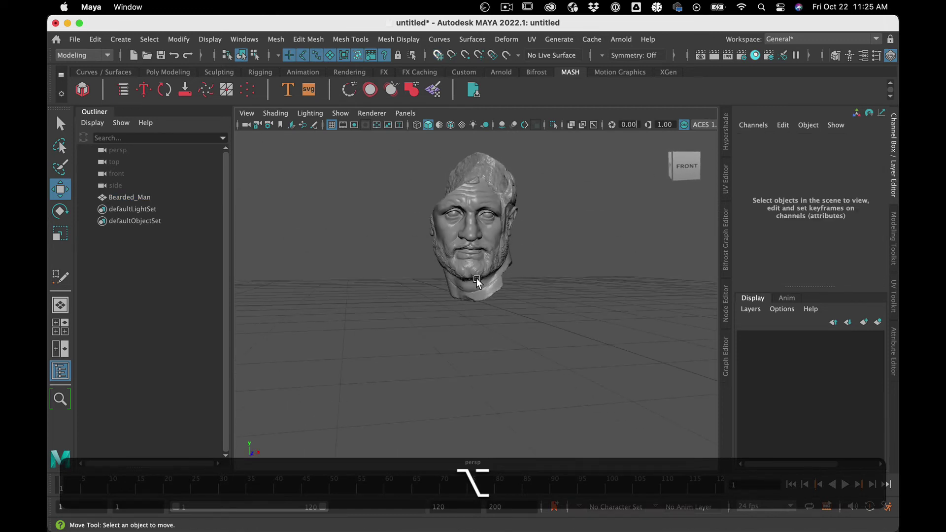
{"action": "left_click", "coordinate": [469, 213]}
{"action": "left_click_drag", "start_coordinate": [596, 280], "coordinate": [612, 261], "text": "alt"}
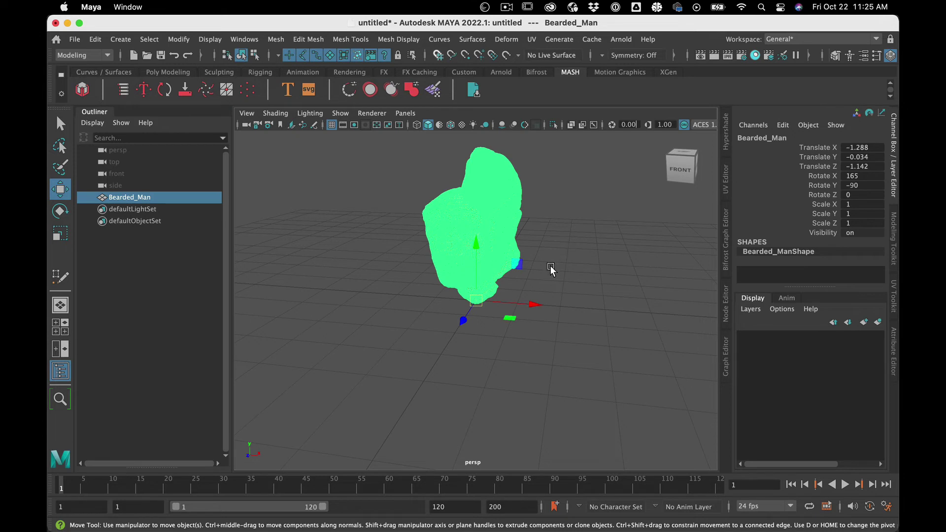
Freeze translate, rotate and scale on the Bearded_Man head via Freeze Transformations options
{"action": "left_click", "coordinate": [177, 39]}
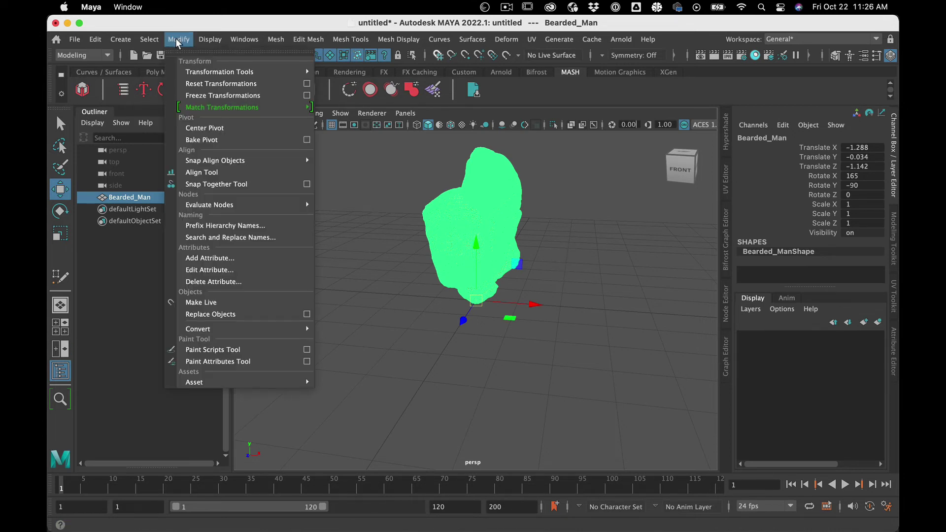
{"action": "left_click", "coordinate": [307, 96]}
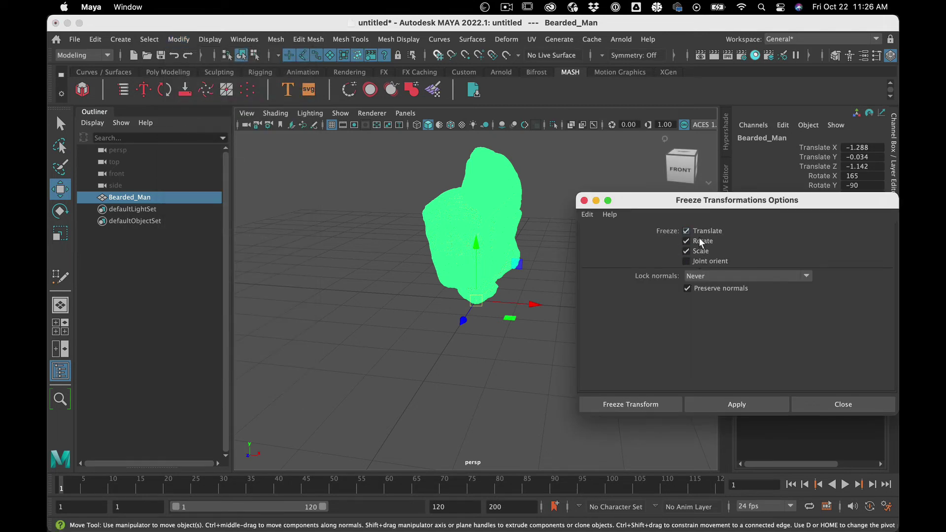
{"action": "left_click", "coordinate": [734, 405]}
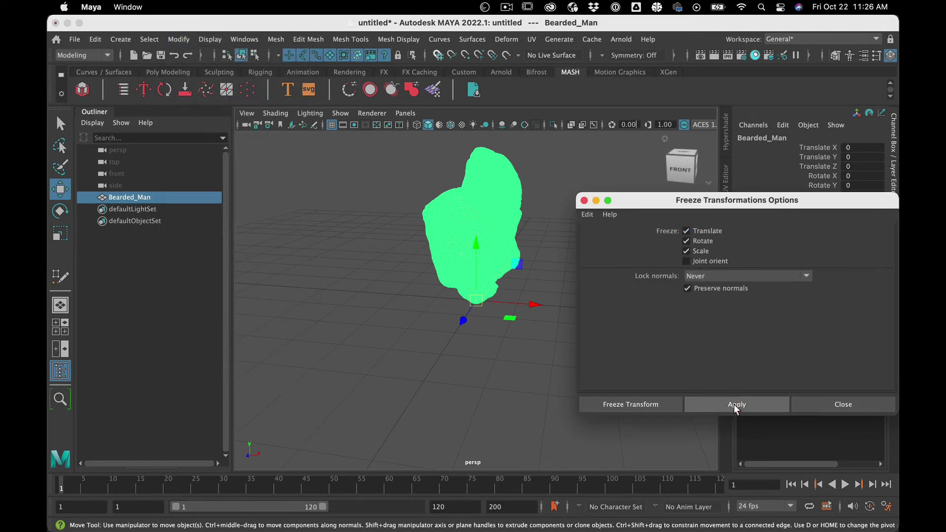
{"action": "left_click", "coordinate": [585, 201]}
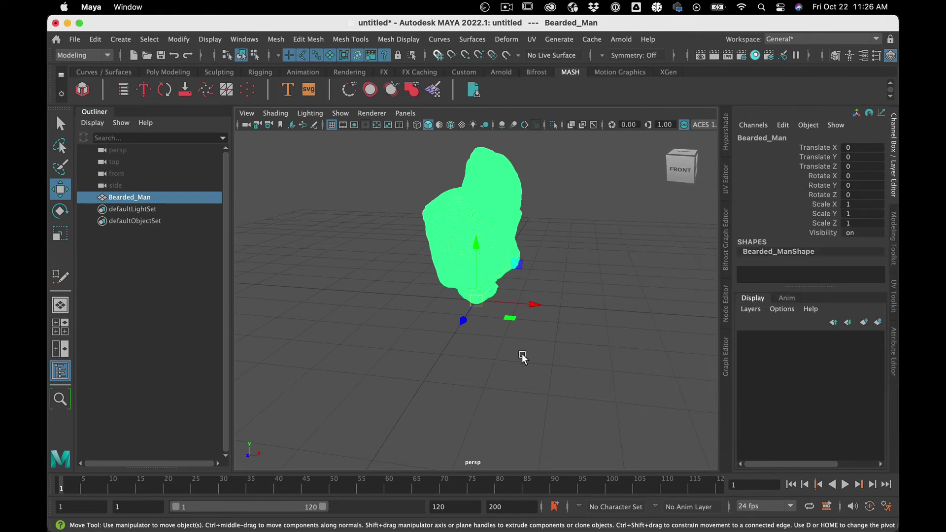
Check the frozen head from a few angles and reselect Bearded_Man in the Outliner
{"action": "left_click", "coordinate": [521, 359]}
{"action": "left_click", "coordinate": [118, 197]}
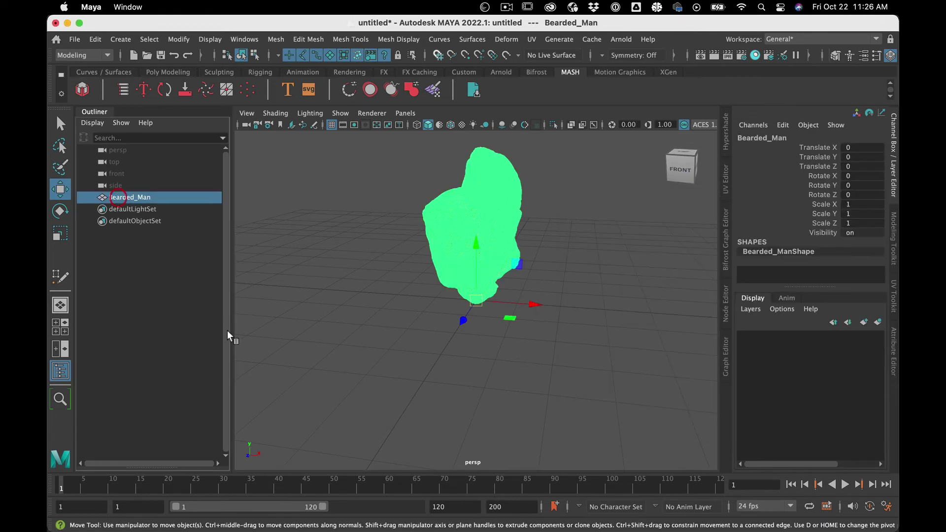
{"action": "mouse_move", "coordinate": [419, 380]}
{"action": "left_mouse_down", "text": "alt"}
{"action": "mouse_move", "coordinate": [386, 394]}
{"action": "mouse_move", "coordinate": [438, 377]}
{"action": "mouse_move", "coordinate": [418, 394]}
{"action": "left_mouse_up", "text": "alt"}
{"action": "left_click", "coordinate": [418, 394]}
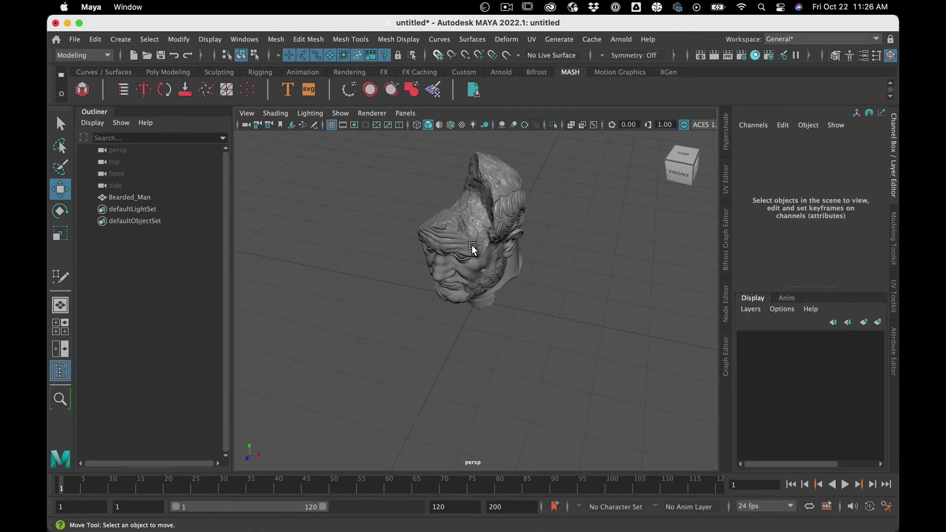
{"action": "left_click", "coordinate": [460, 294]}
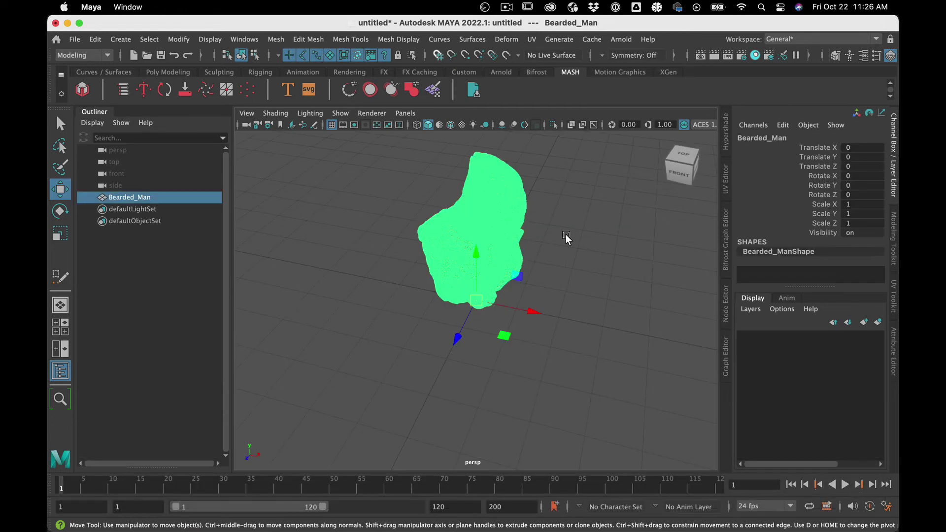
{"action": "scroll", "coordinate": [565, 234], "scroll_direction": "up", "scroll_amount": 3}
{"action": "left_click_drag", "start_coordinate": [560, 239], "coordinate": [566, 231], "text": "alt"}
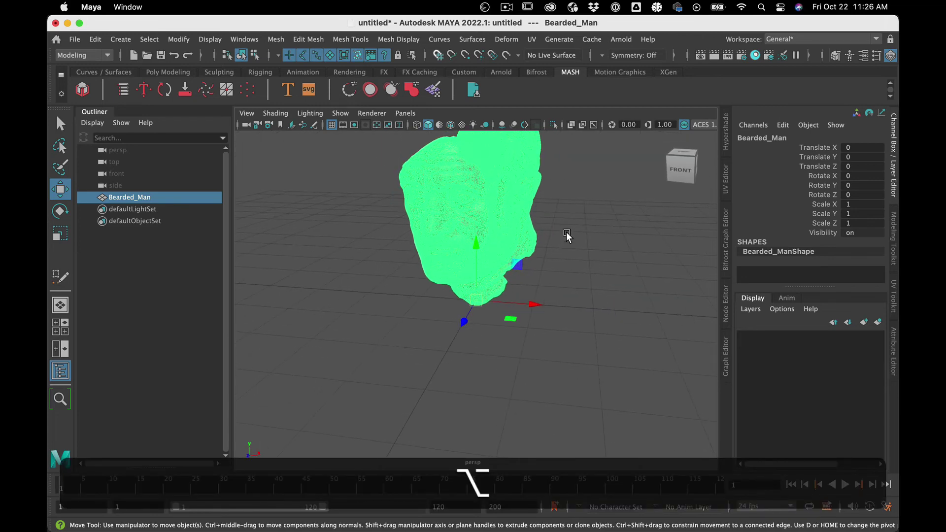
{"action": "left_click", "coordinate": [585, 299]}
{"action": "left_click", "coordinate": [513, 201]}
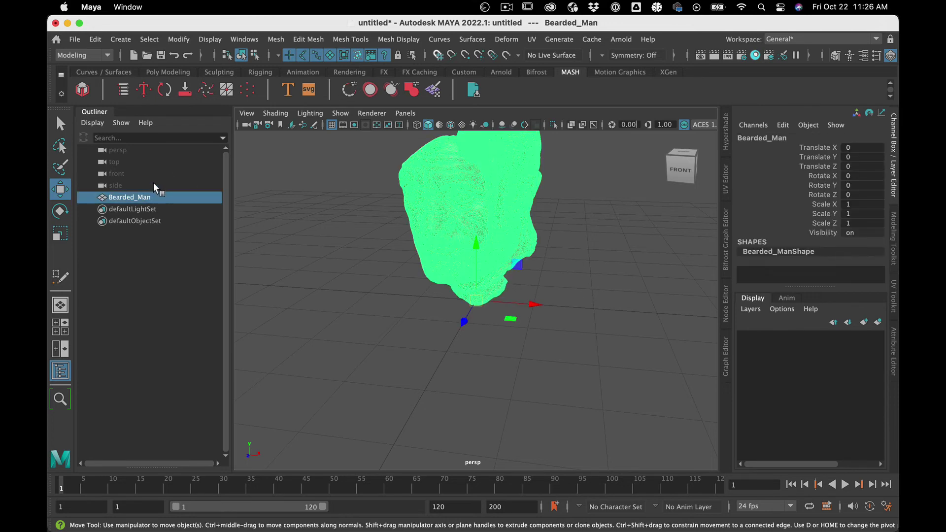
{"action": "left_click", "coordinate": [153, 185]}
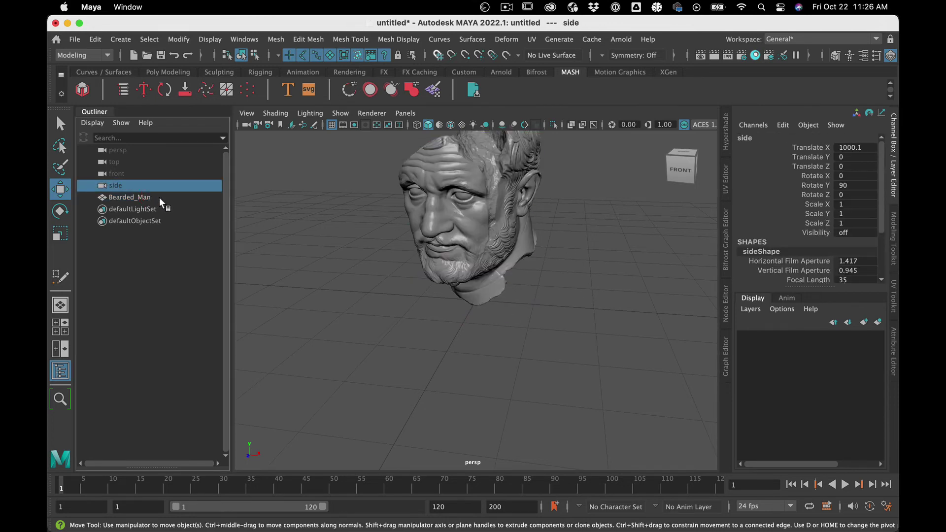
{"action": "left_click", "coordinate": [159, 197]}
Group Bearded_Man into a new group1 with Cmd+G and expand it in the Outliner
{"action": "key", "text": "super+g"}
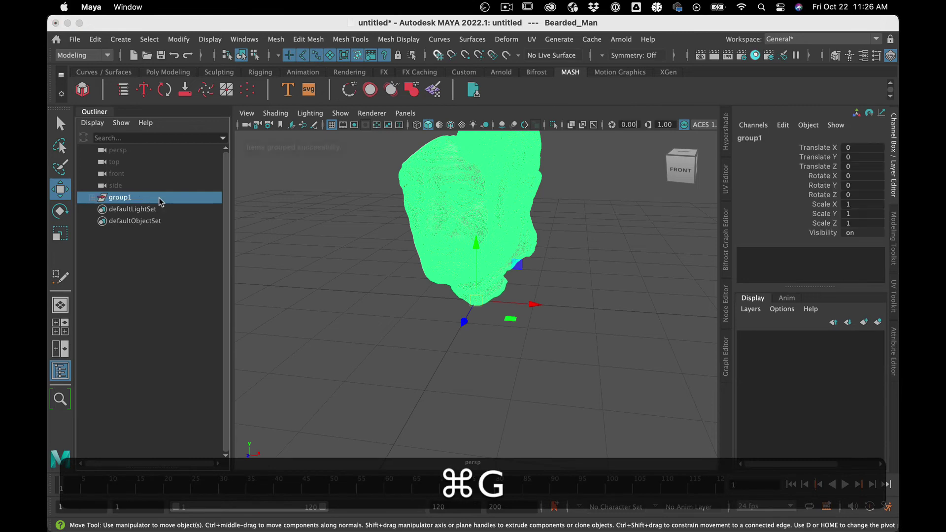
{"action": "left_click", "coordinate": [92, 197]}
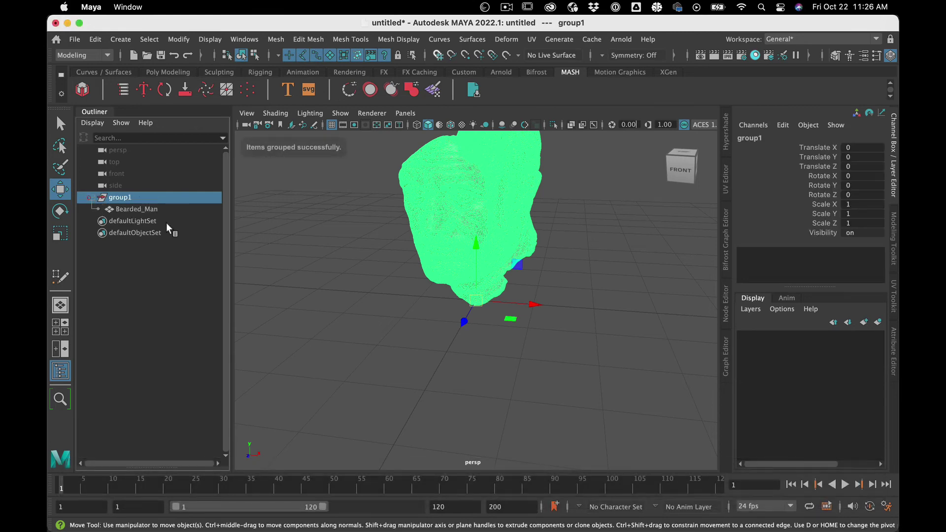
{"action": "left_click", "coordinate": [180, 273]}
{"action": "left_click", "coordinate": [138, 199]}
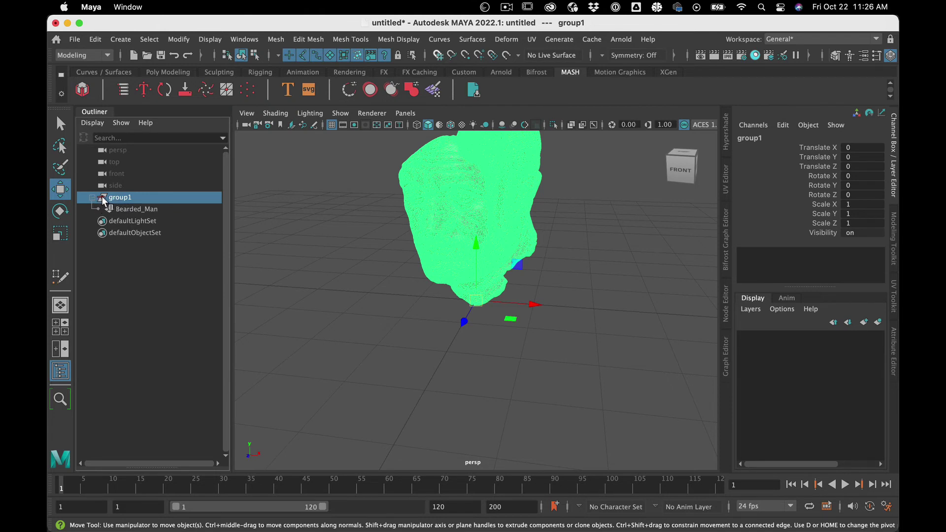
Switch selection between group1 and its Bearded_Man child, then collapse group1
{"action": "middle_click_drag", "start_coordinate": [103, 199], "coordinate": [131, 203]}
{"action": "left_click", "coordinate": [134, 206]}
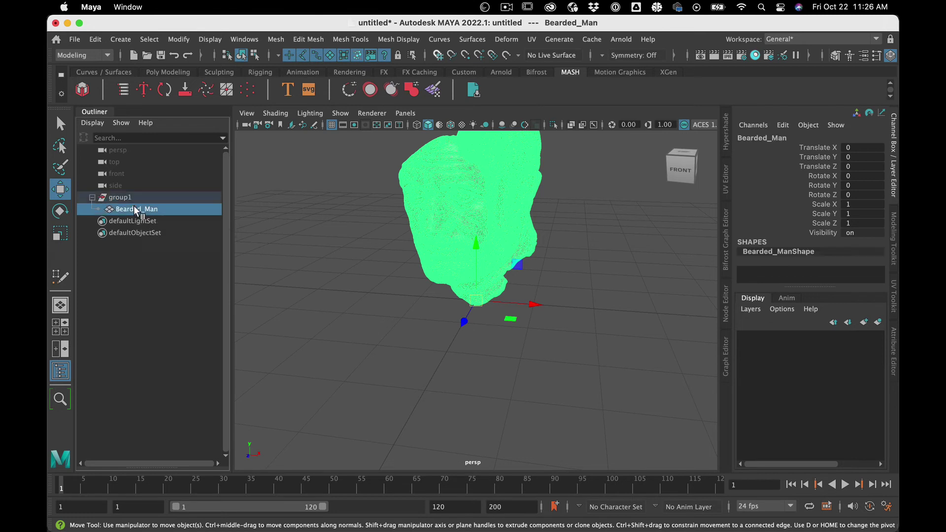
{"action": "left_click", "coordinate": [142, 198]}
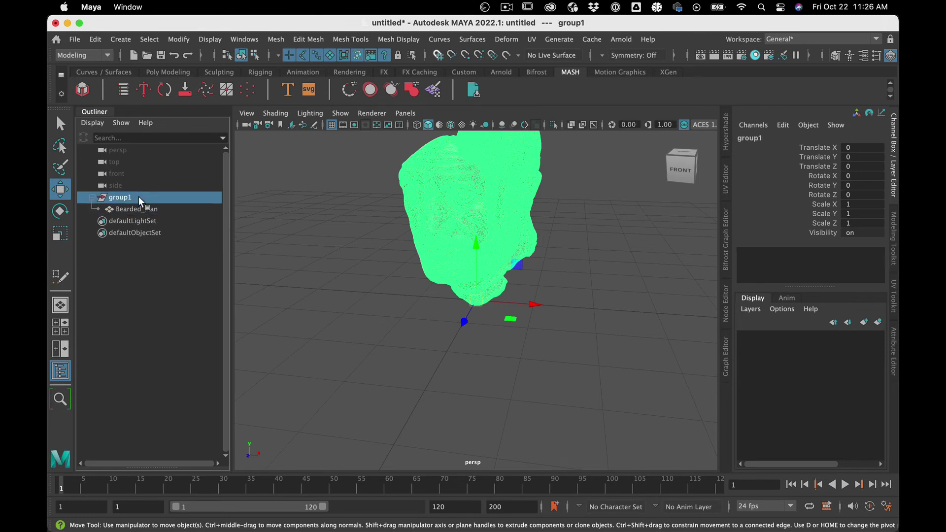
{"action": "left_click", "coordinate": [134, 206]}
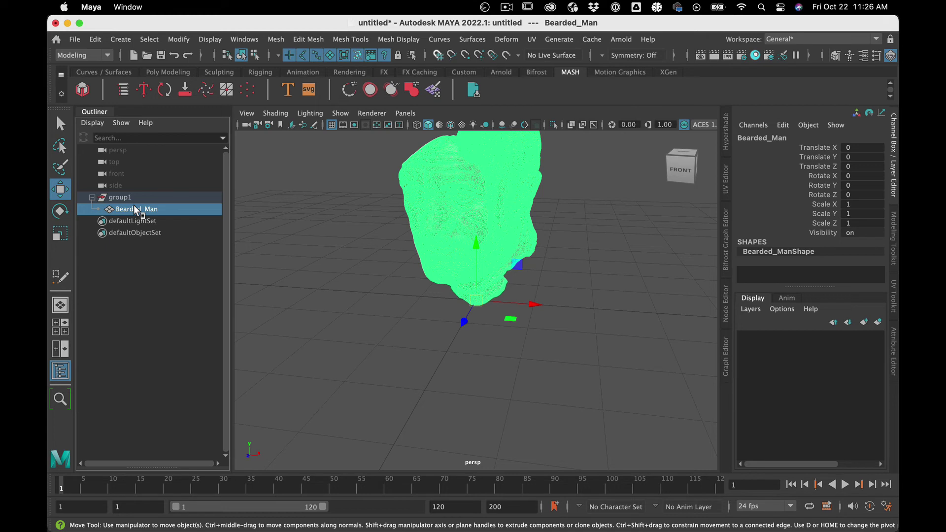
{"action": "left_click", "coordinate": [132, 198]}
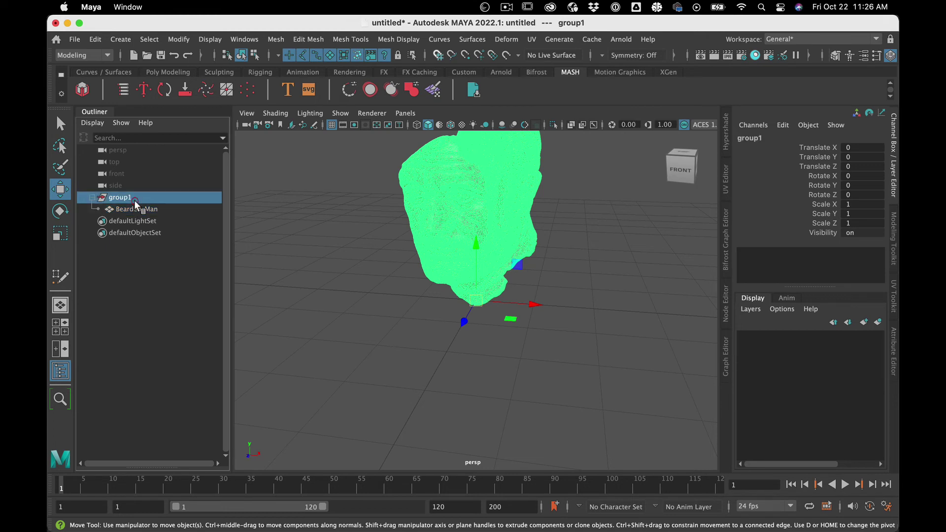
{"action": "left_click", "coordinate": [88, 197]}
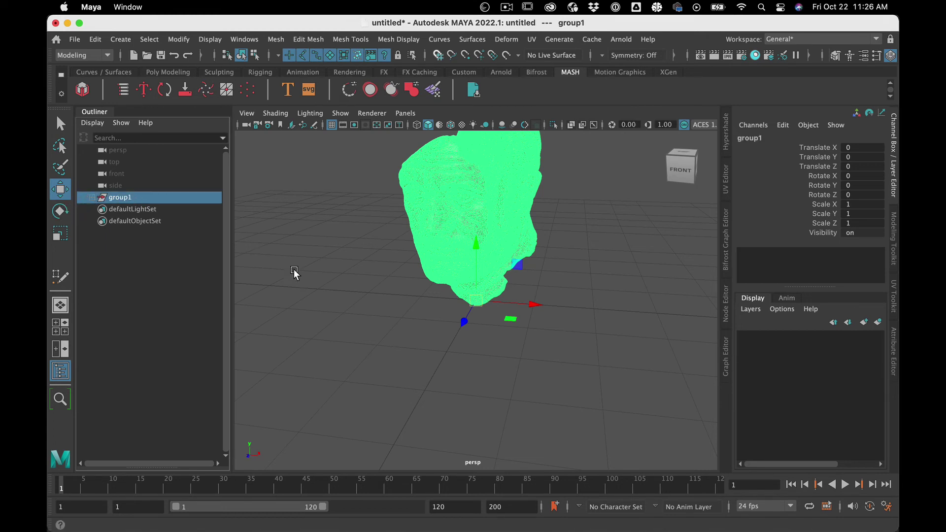
Save the scene as bearded_man_alt.0000.mb in the scenes/bearded_man folder
{"action": "left_click", "coordinate": [73, 40]}
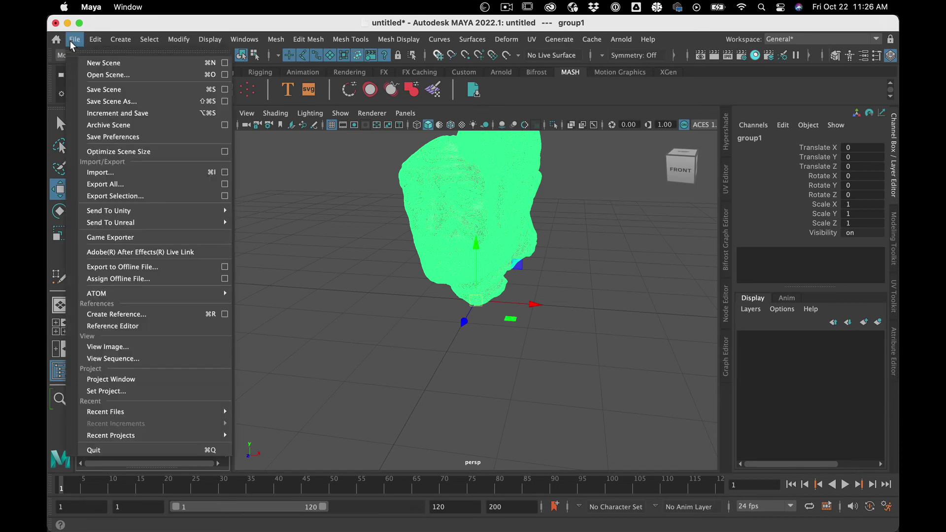
{"action": "left_click", "coordinate": [116, 102]}
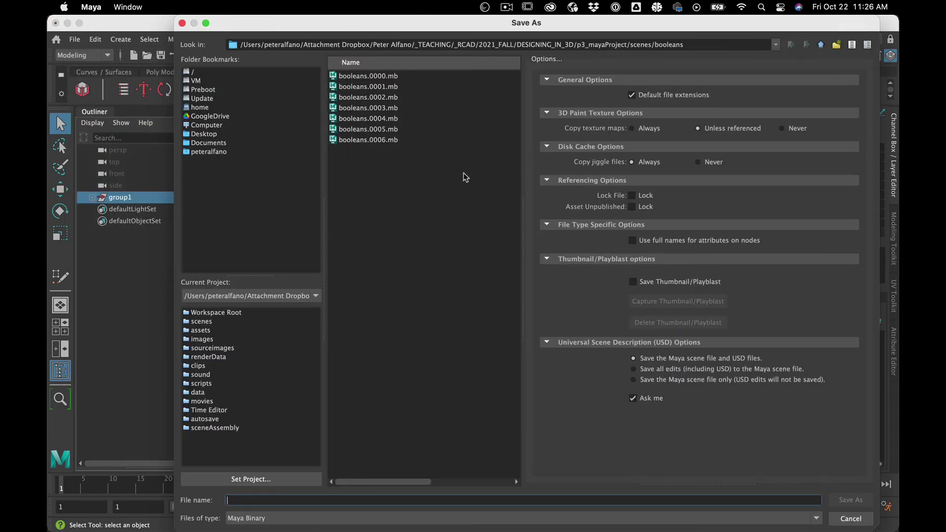
{"action": "left_click", "coordinate": [820, 46]}
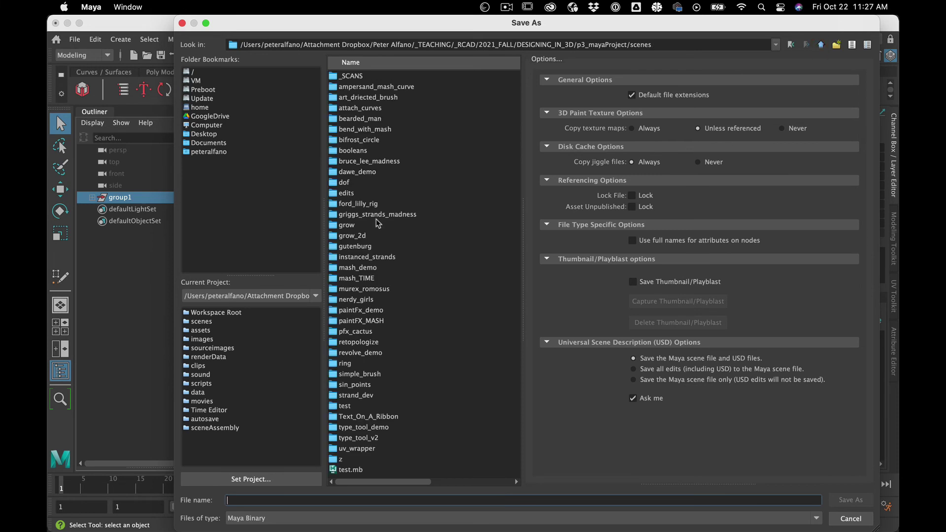
{"action": "double_click", "coordinate": [384, 120]}
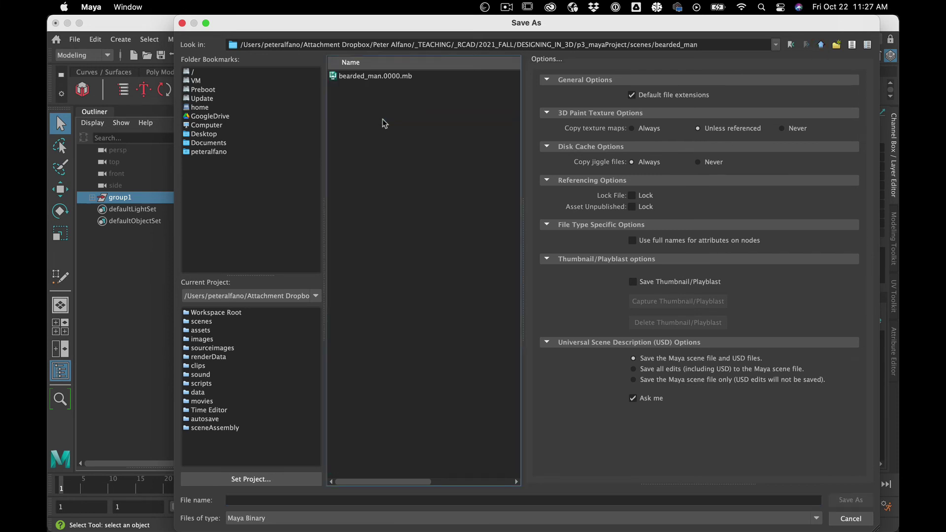
{"action": "left_click", "coordinate": [354, 77]}
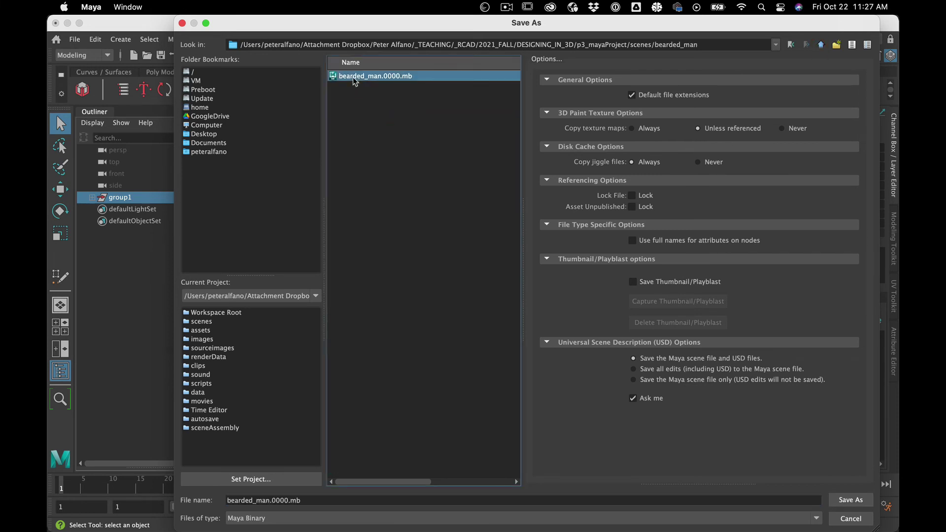
{"action": "left_click", "coordinate": [269, 501]}
{"action": "type", "text": "_alt"}
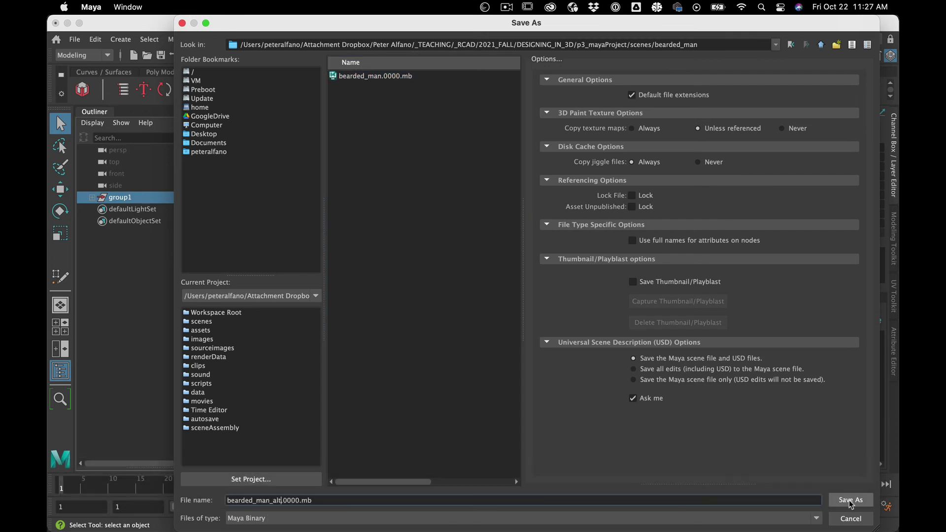
{"action": "key", "text": "Return"}
{"action": "key", "text": "w"}
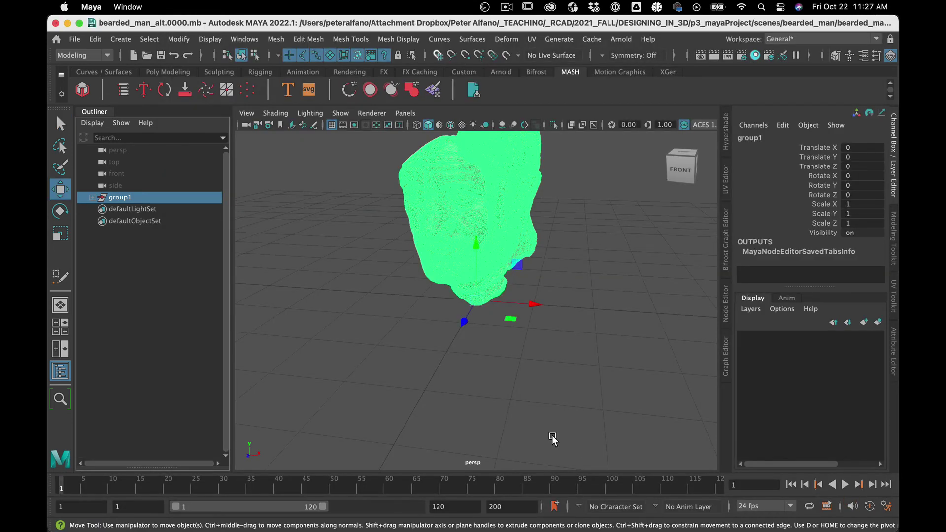
{"action": "left_click", "coordinate": [552, 436]}
Start a new scene and reference bearded_man_alt.0000.mb into it under the ref namespace
{"action": "left_click", "coordinate": [75, 39]}
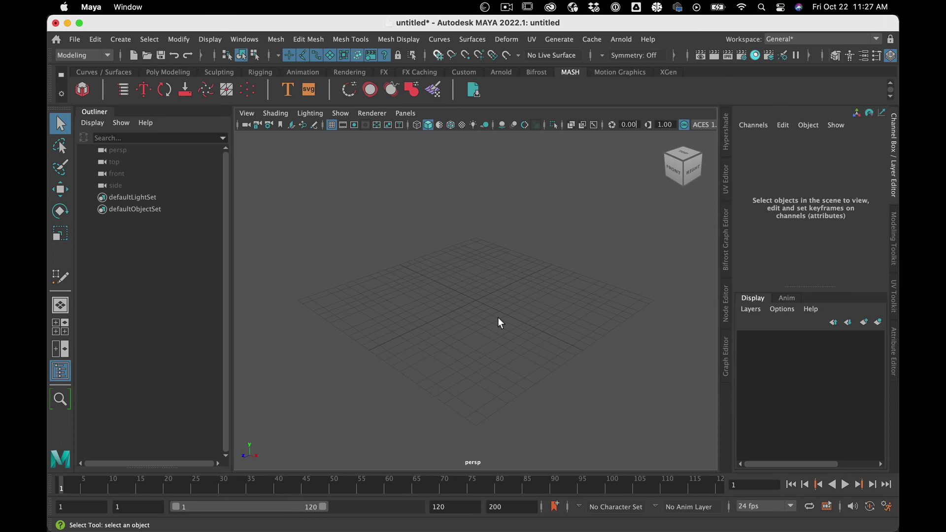
{"action": "left_click_drag", "start_coordinate": [498, 316], "coordinate": [522, 314], "text": "alt"}
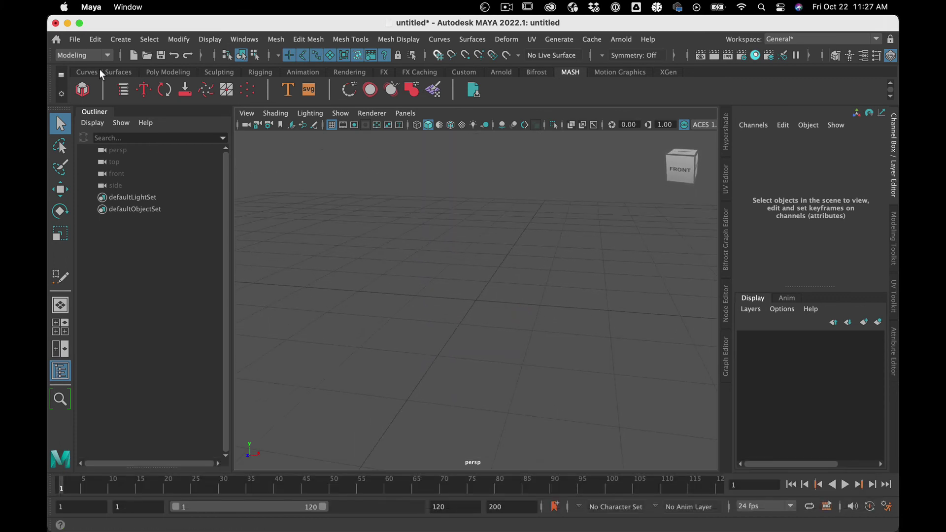
{"action": "left_click", "coordinate": [73, 40]}
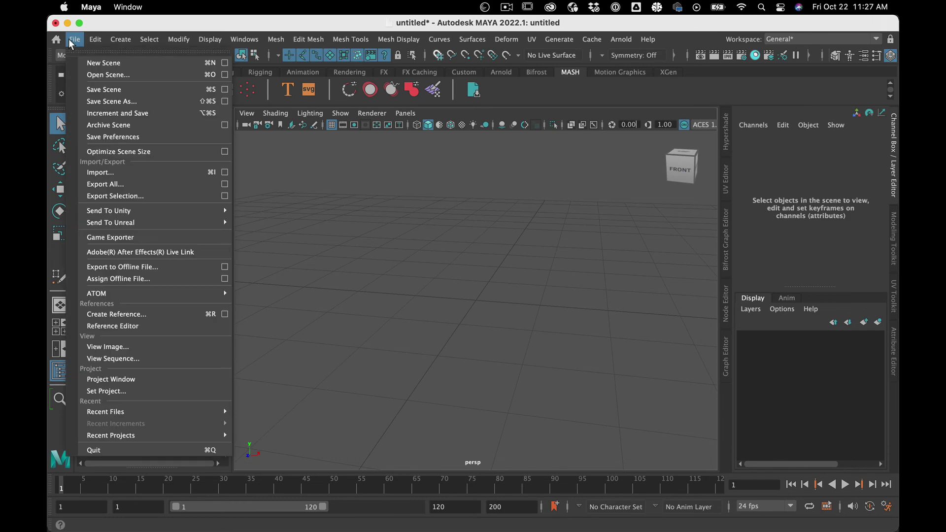
{"action": "left_click", "coordinate": [140, 314]}
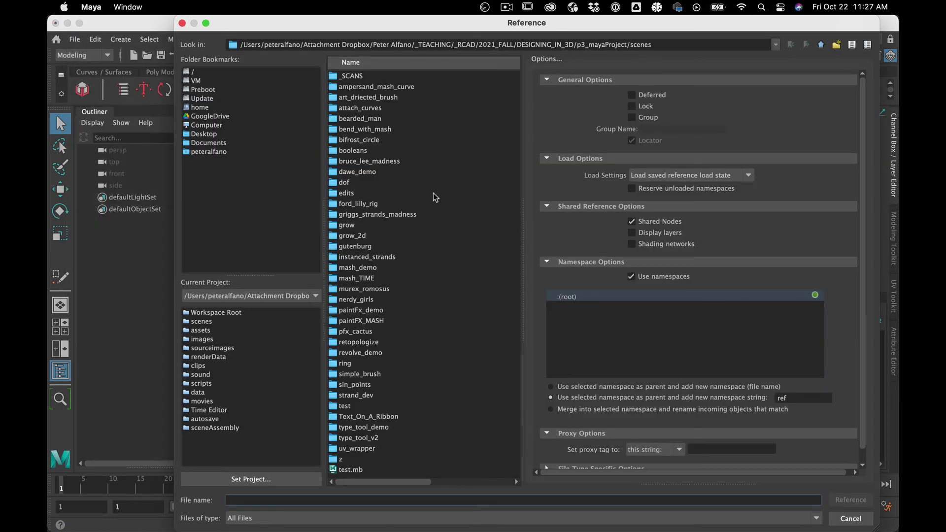
{"action": "double_click", "coordinate": [385, 118]}
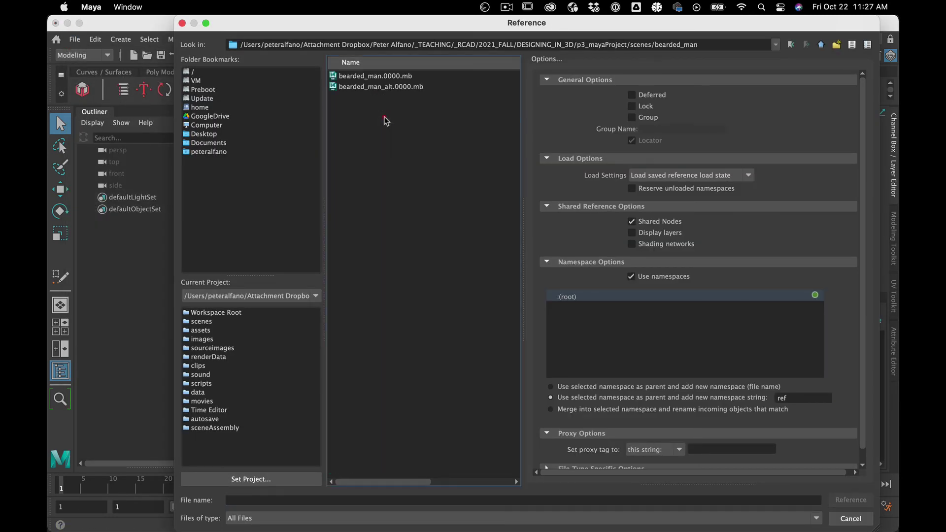
{"action": "left_click", "coordinate": [392, 89]}
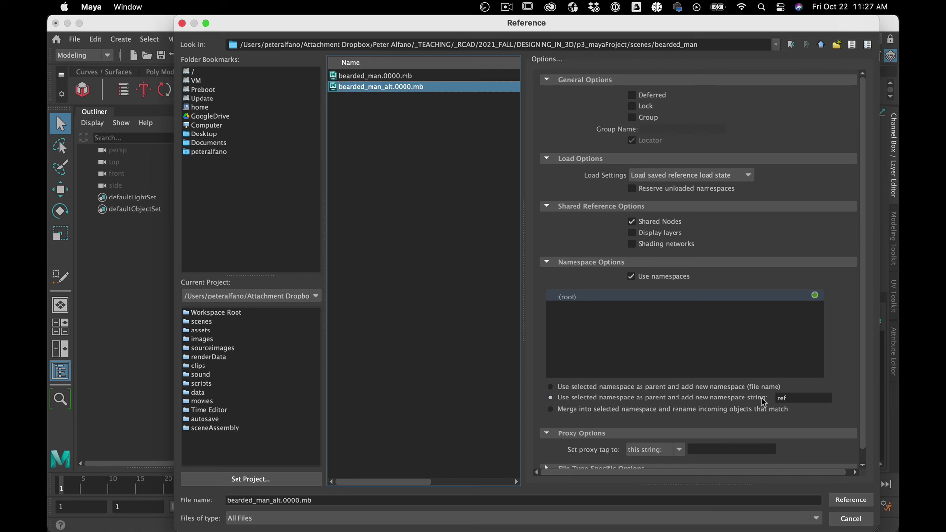
{"action": "scroll", "coordinate": [819, 399], "scroll_direction": "down", "scroll_amount": 1}
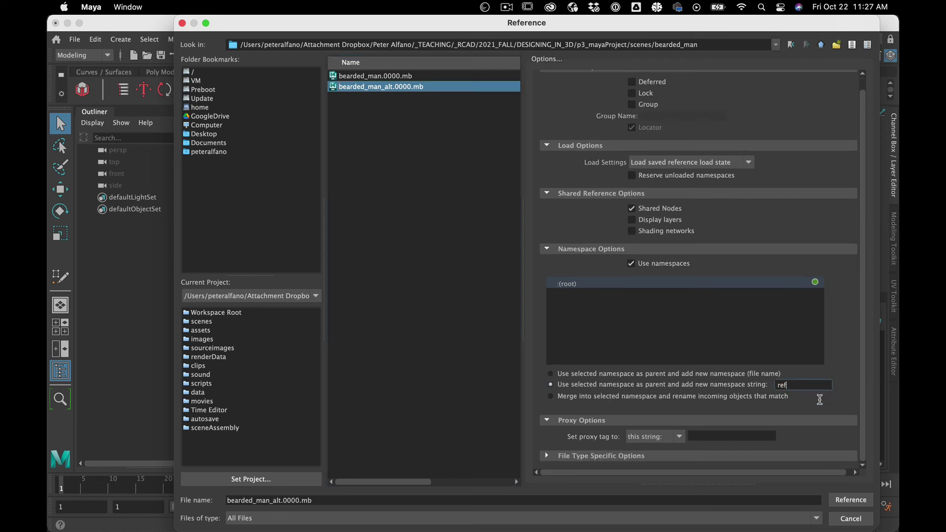
{"action": "left_click", "coordinate": [848, 501]}
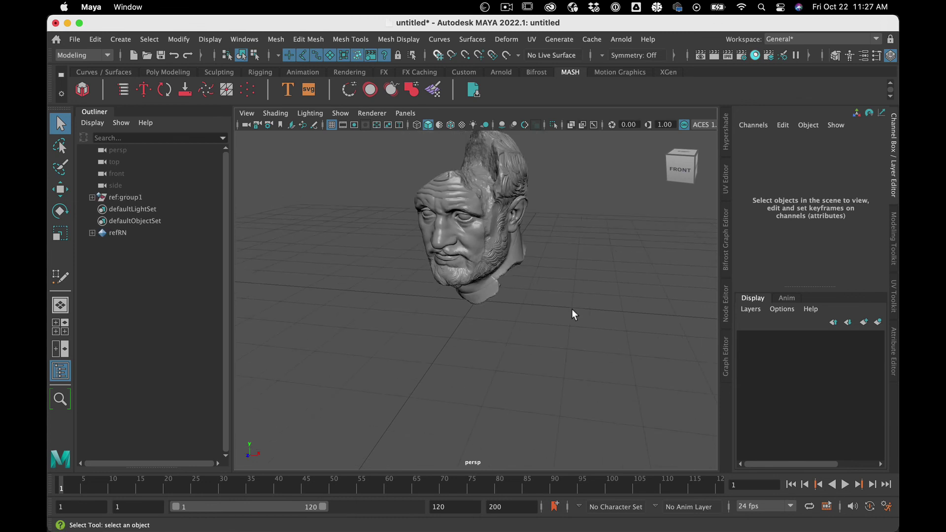
Select and deselect the referenced ref:group1 in the Outliner and viewport
{"action": "mouse_move", "coordinate": [572, 310]}
{"action": "left_mouse_down", "text": "alt"}
{"action": "mouse_move", "coordinate": [557, 334]}
{"action": "mouse_move", "coordinate": [568, 300]}
{"action": "mouse_move", "coordinate": [568, 309]}
{"action": "left_mouse_up", "text": "alt"}
{"action": "left_click", "coordinate": [145, 197]}
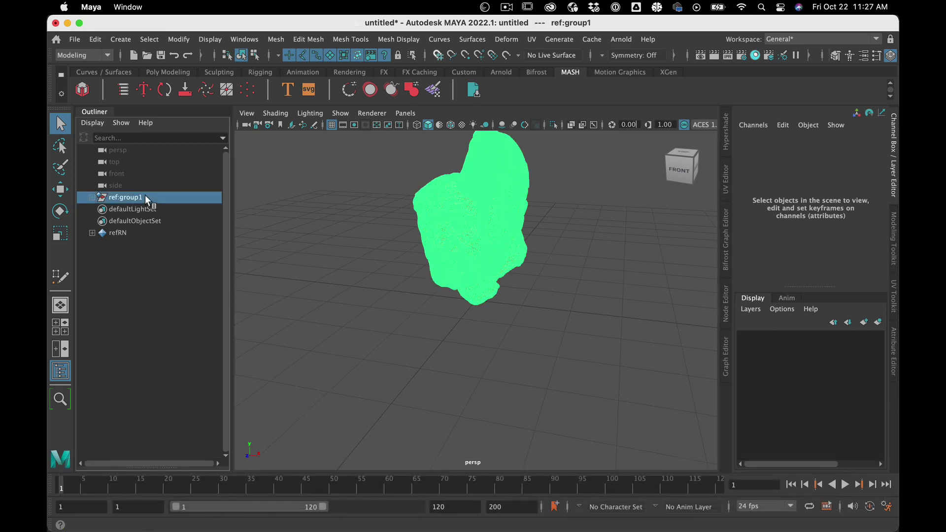
{"action": "left_click", "coordinate": [518, 361]}
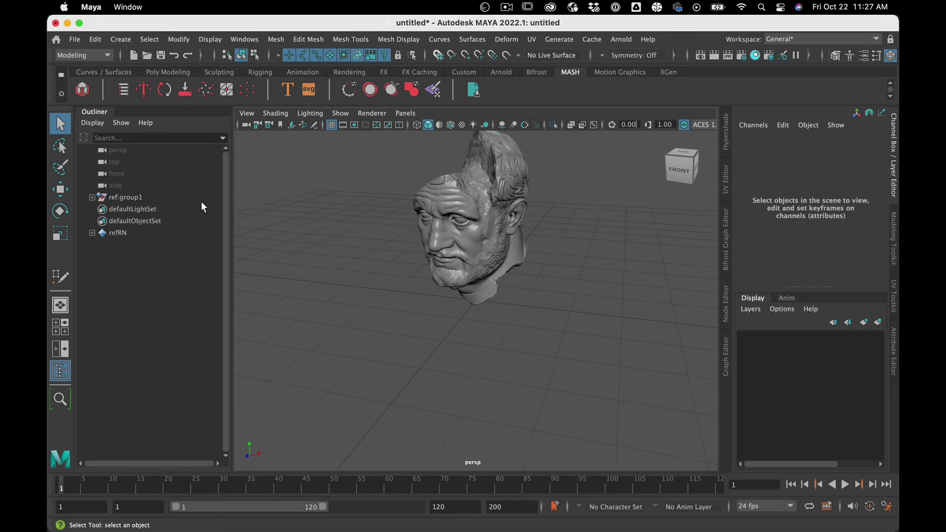
{"action": "left_click", "coordinate": [114, 196]}
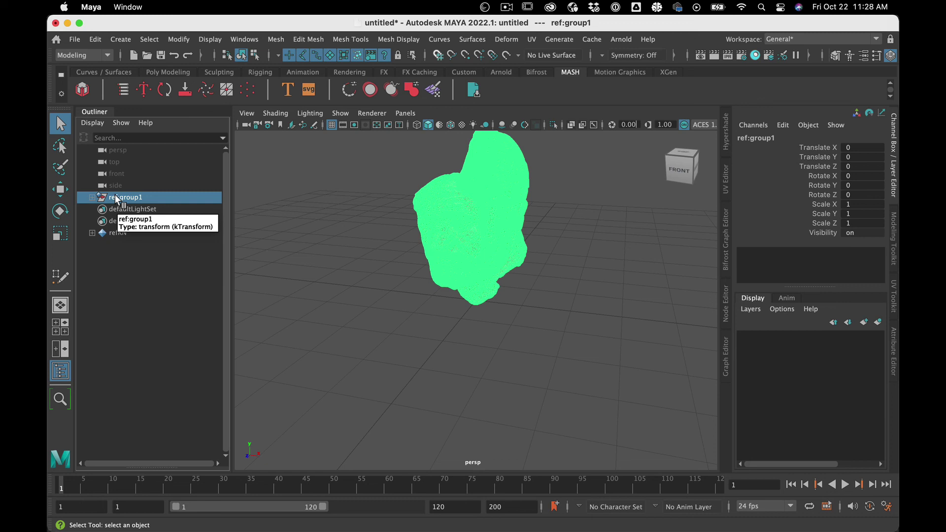
{"action": "left_click", "coordinate": [387, 309]}
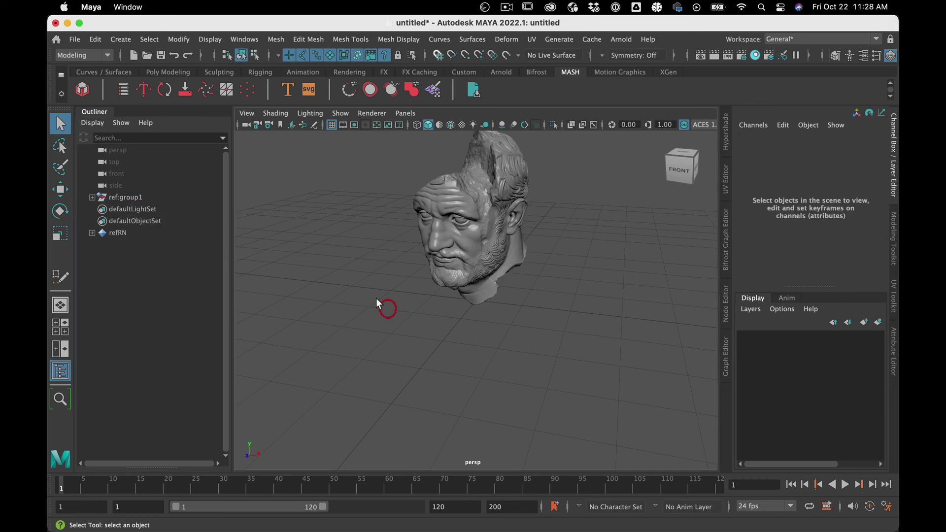
{"action": "left_click", "coordinate": [168, 202]}
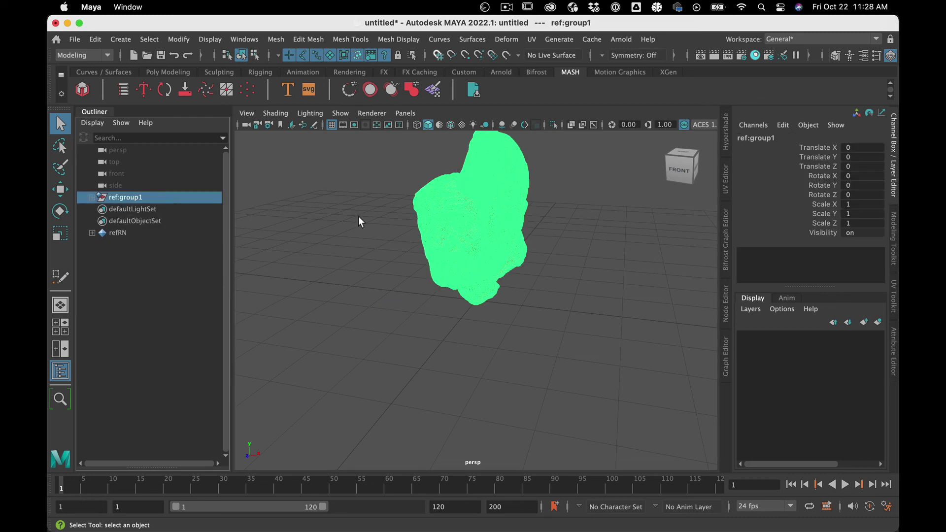
{"action": "left_click", "coordinate": [561, 334]}
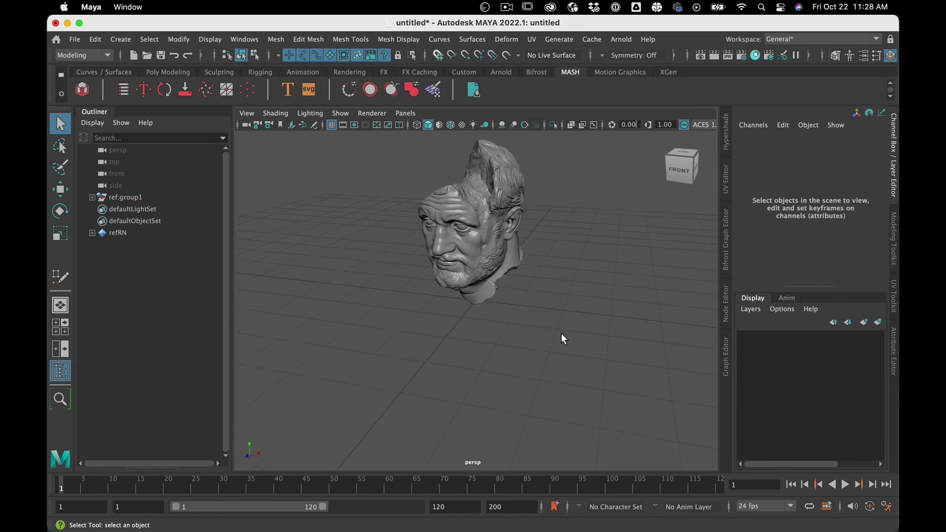
Inspect the referenced head mesh from top, side and three-quarter views
{"action": "left_click_drag", "start_coordinate": [534, 299], "coordinate": [508, 292], "text": "alt"}
{"action": "scroll", "coordinate": [509, 318], "scroll_direction": "up", "scroll_amount": 3}
{"action": "left_click", "coordinate": [438, 220]}
{"action": "left_click_drag", "start_coordinate": [428, 285], "coordinate": [456, 284], "text": "alt"}
{"action": "left_click", "coordinate": [451, 331]}
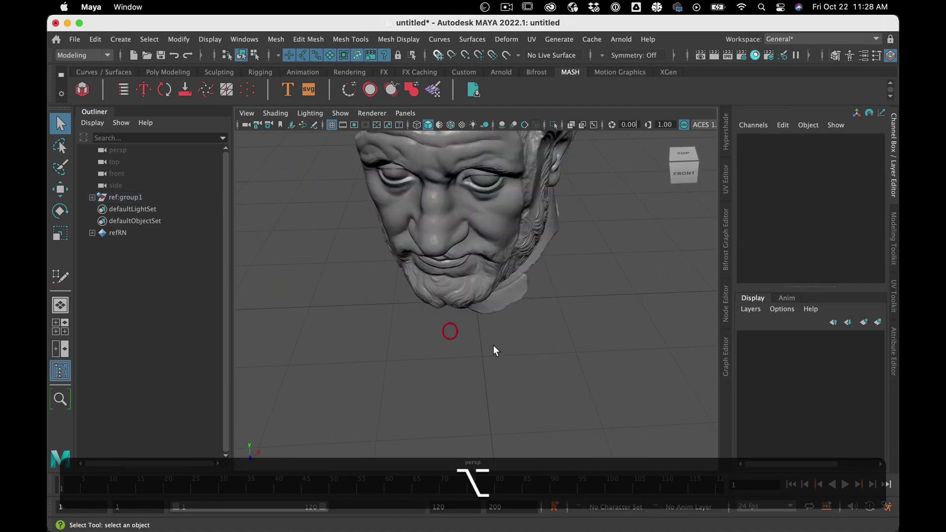
{"action": "mouse_move", "coordinate": [492, 345]}
{"action": "left_mouse_down", "text": "alt"}
{"action": "mouse_move", "coordinate": [481, 332]}
{"action": "mouse_move", "coordinate": [500, 333]}
{"action": "left_mouse_up", "text": "alt"}
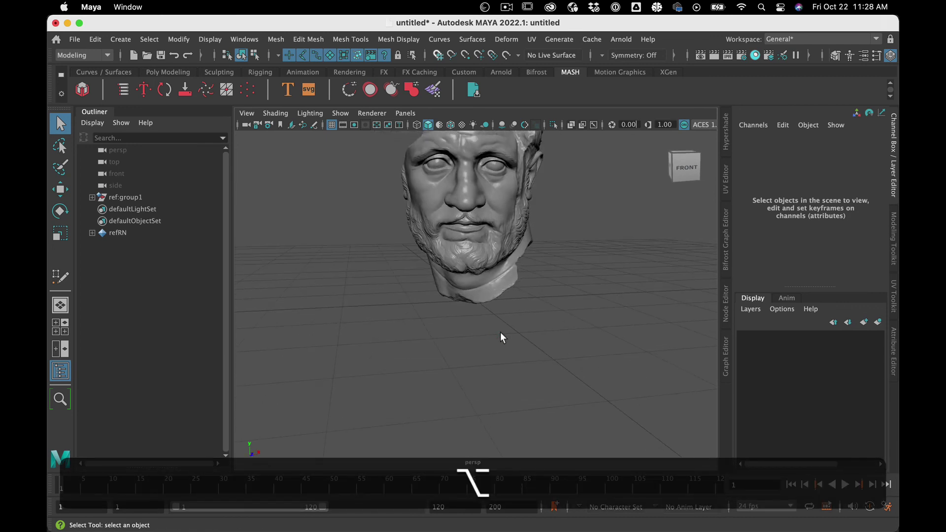
{"action": "left_click", "coordinate": [506, 7]}
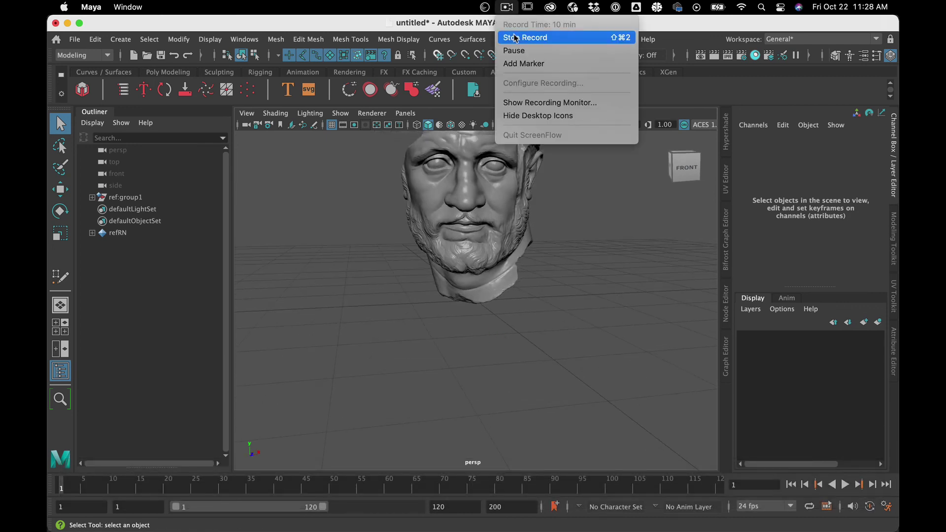